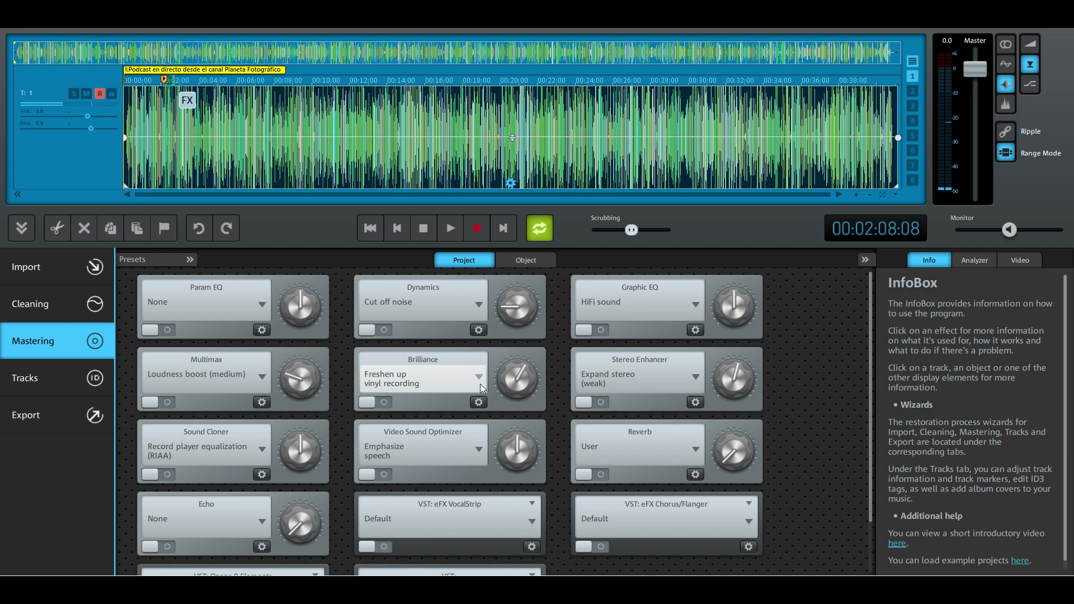
Step: Apply the HiFi sound preset "Speech loudness weak boost" to the Dynamics effect and play a short preview of the podcast
left_click(482, 378)
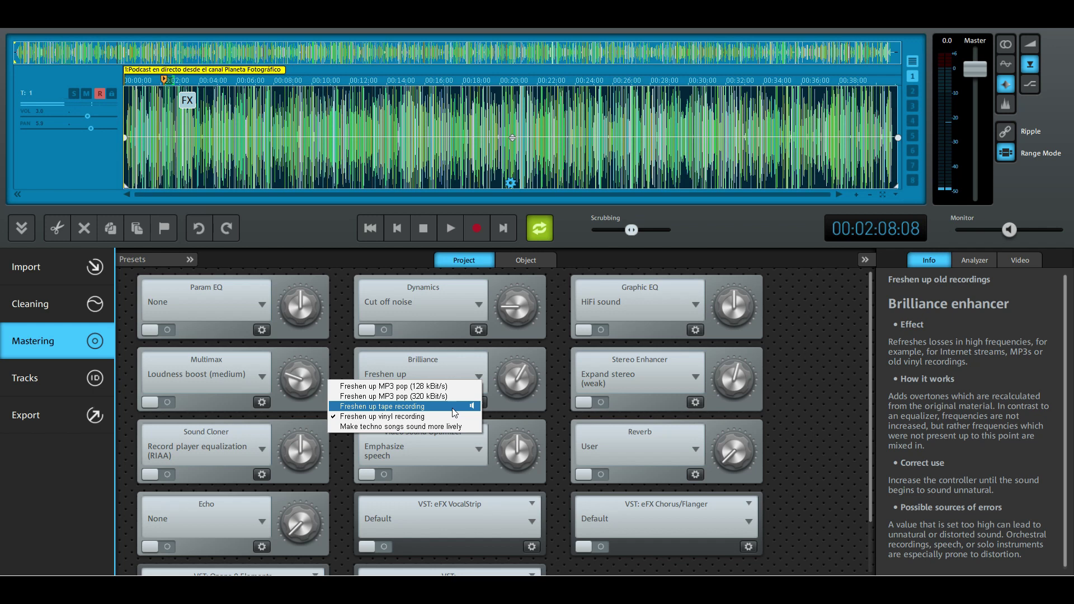
left_click(480, 301)
left_click(480, 302)
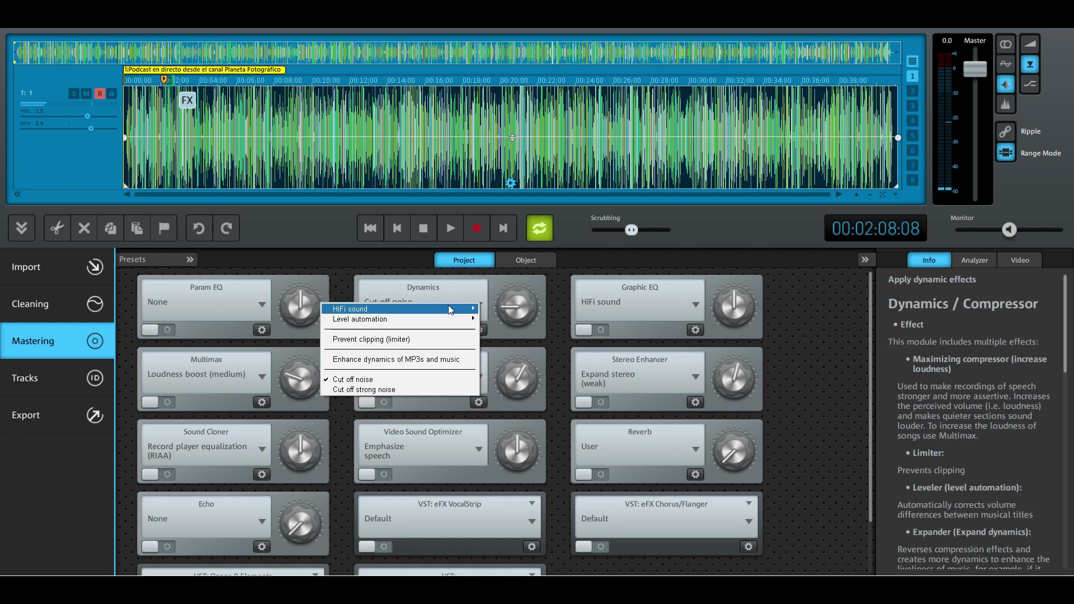
mouse_move(446, 304)
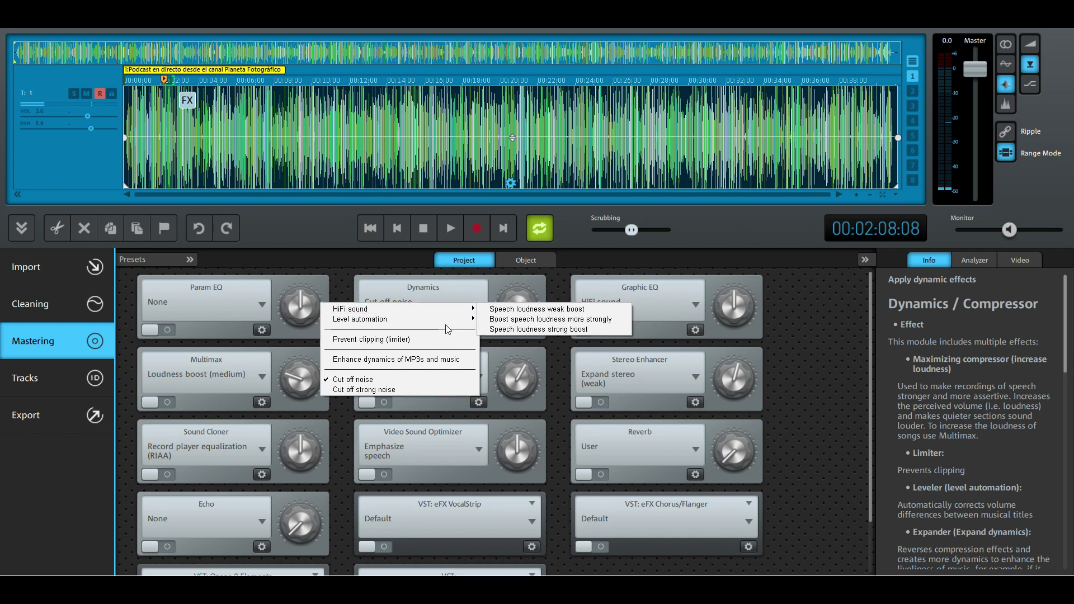
mouse_move(454, 325)
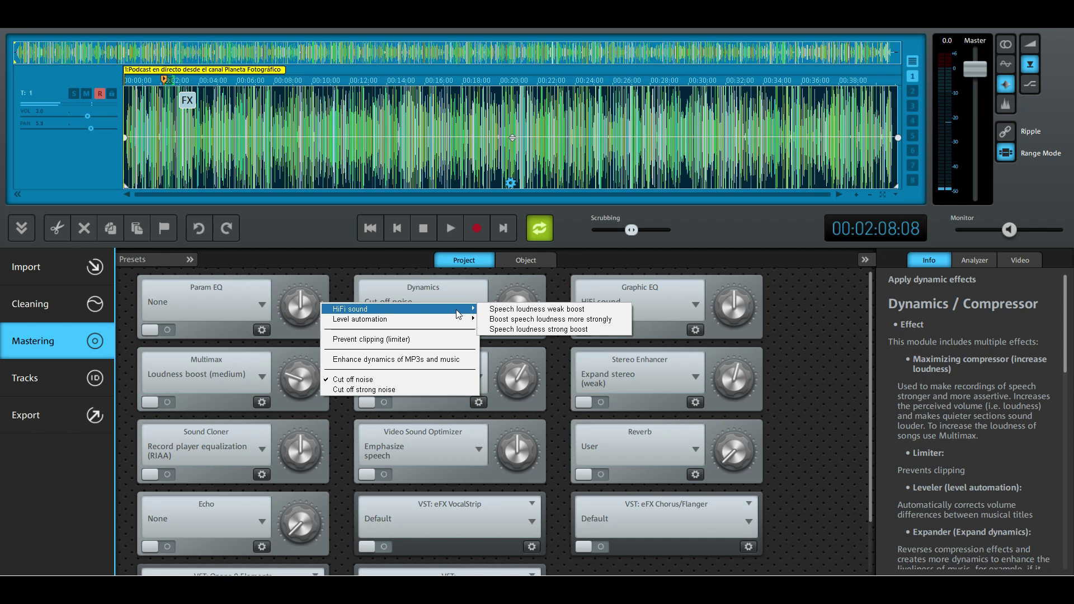
left_click(530, 312)
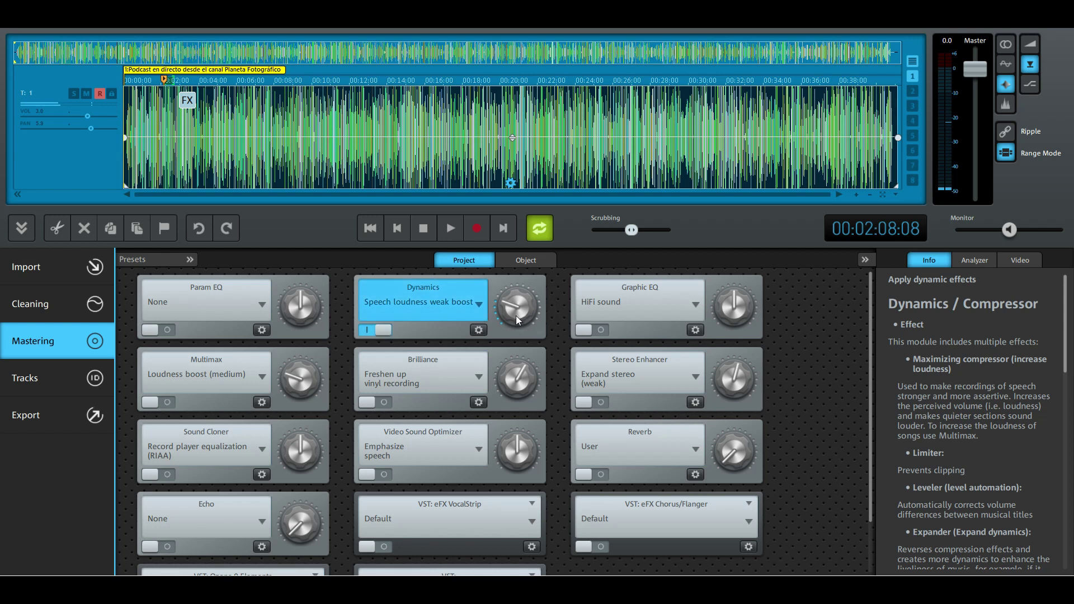
left_click(446, 229)
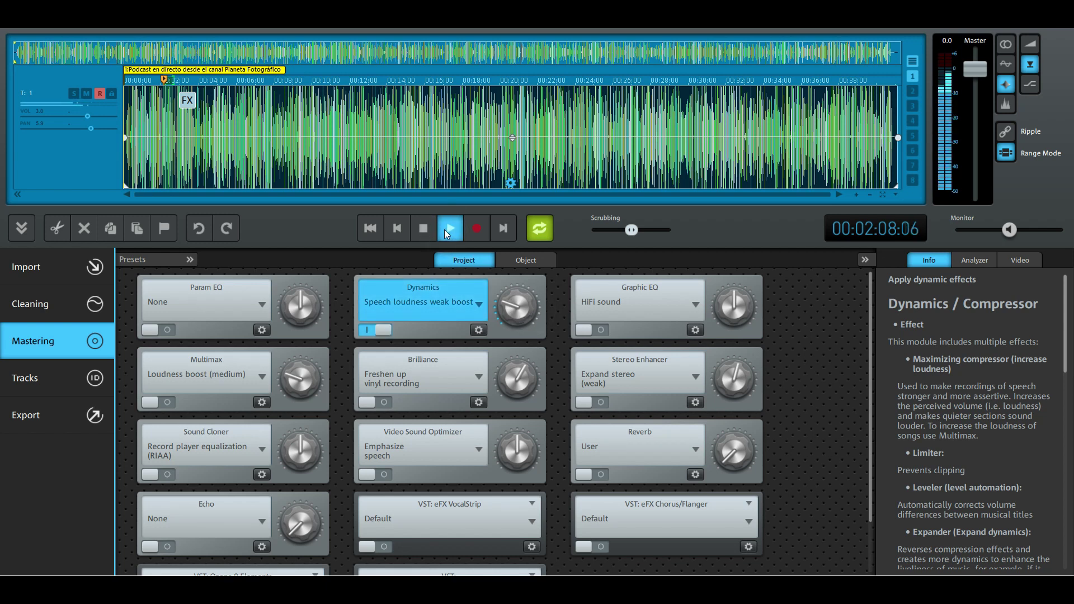
left_click(443, 229)
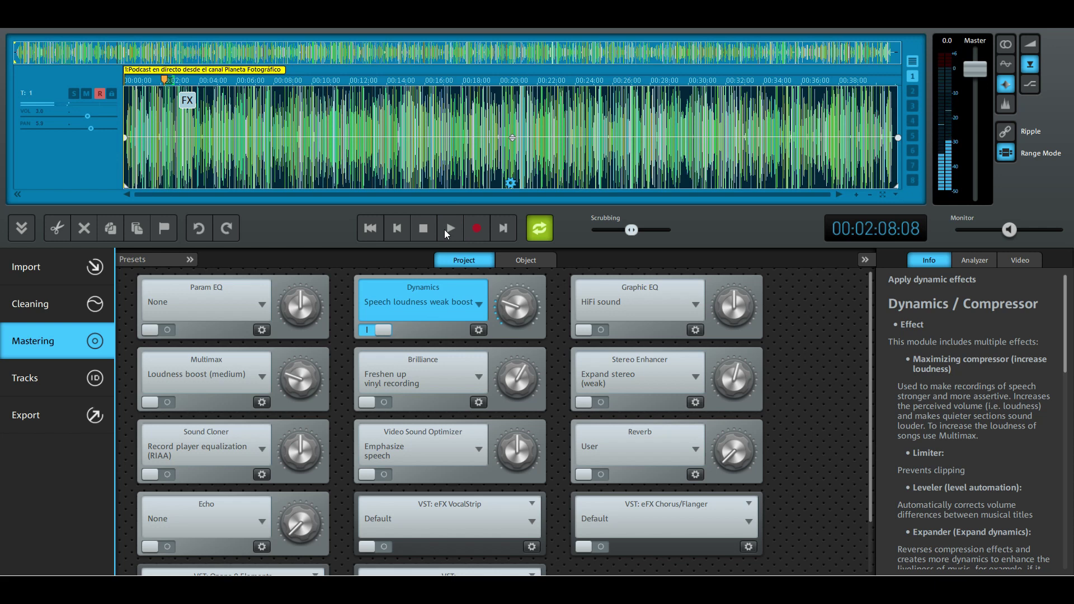
Step: Try the "Super woofer (bass)" preset on the Param EQ effect and listen to a short preview
left_click(264, 303)
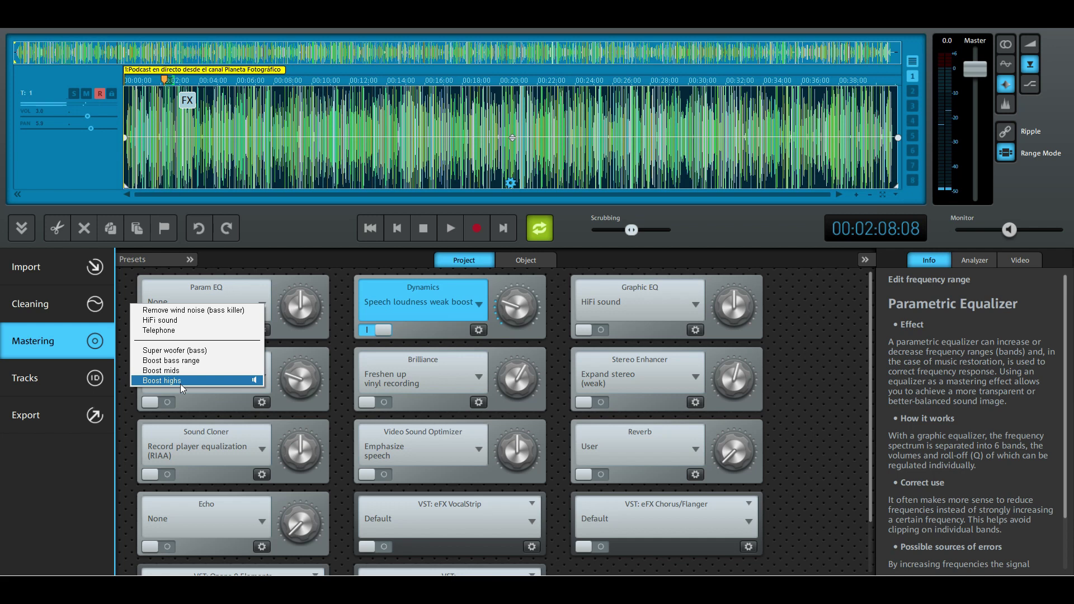
left_click(184, 350)
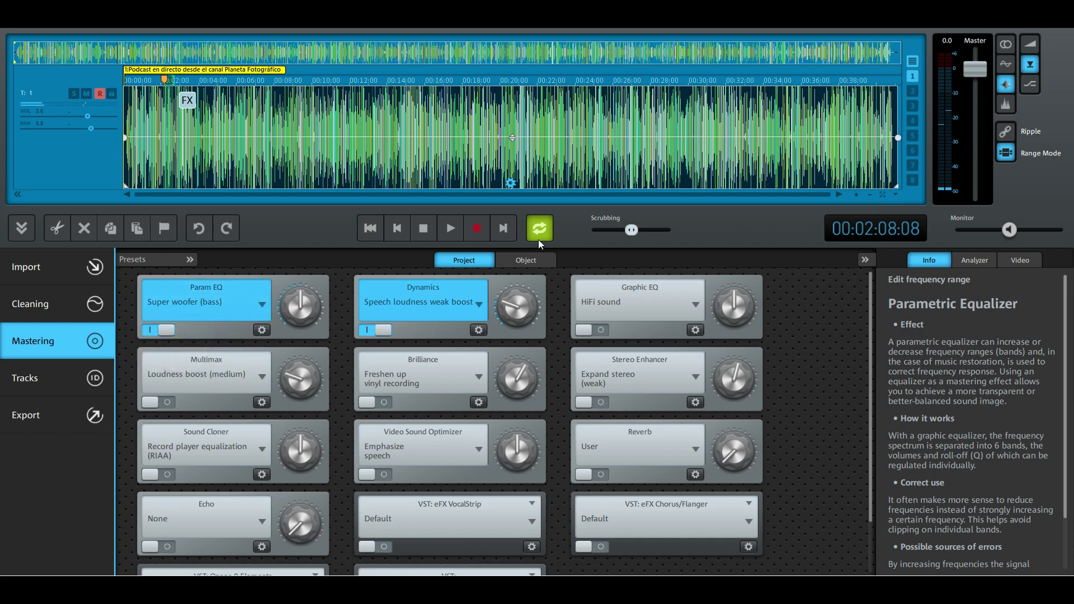
left_click(449, 232)
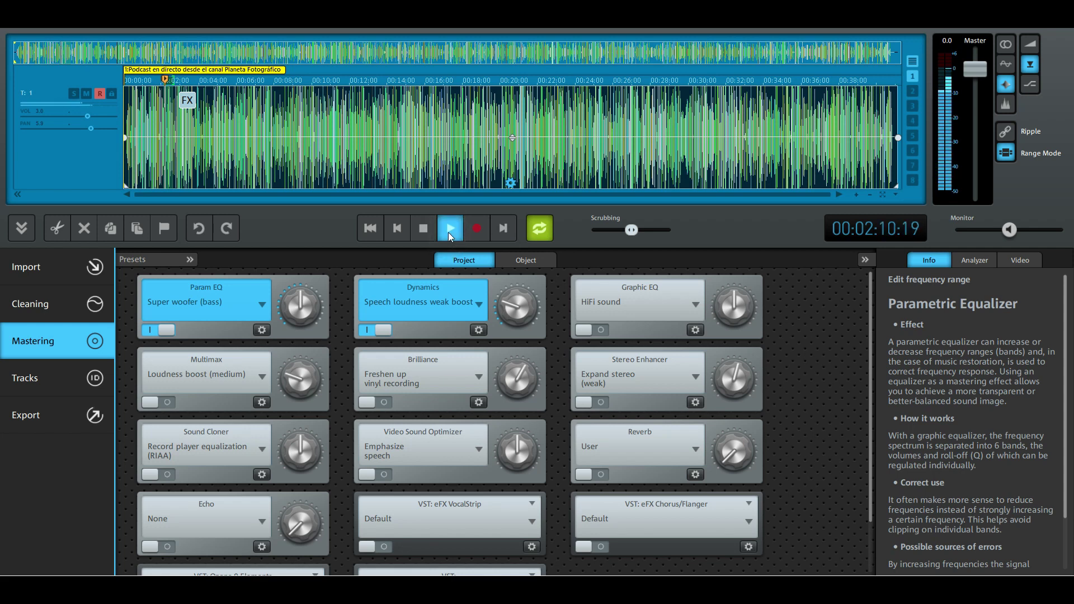
key("space")
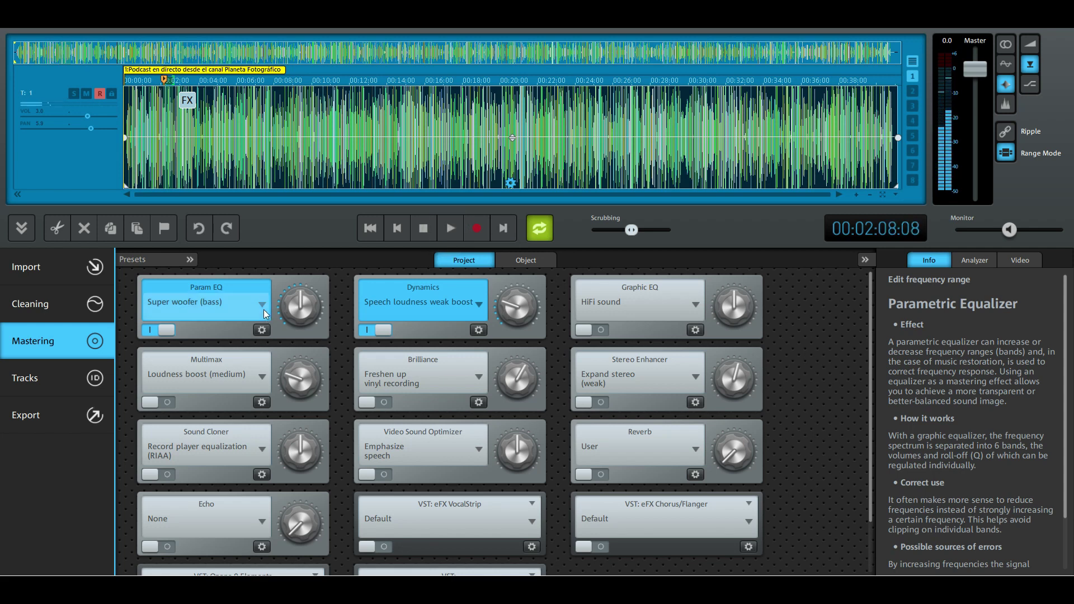
Step: Set the Param EQ effect to the "Boost mids" preset and listen to a short preview
left_click(262, 305)
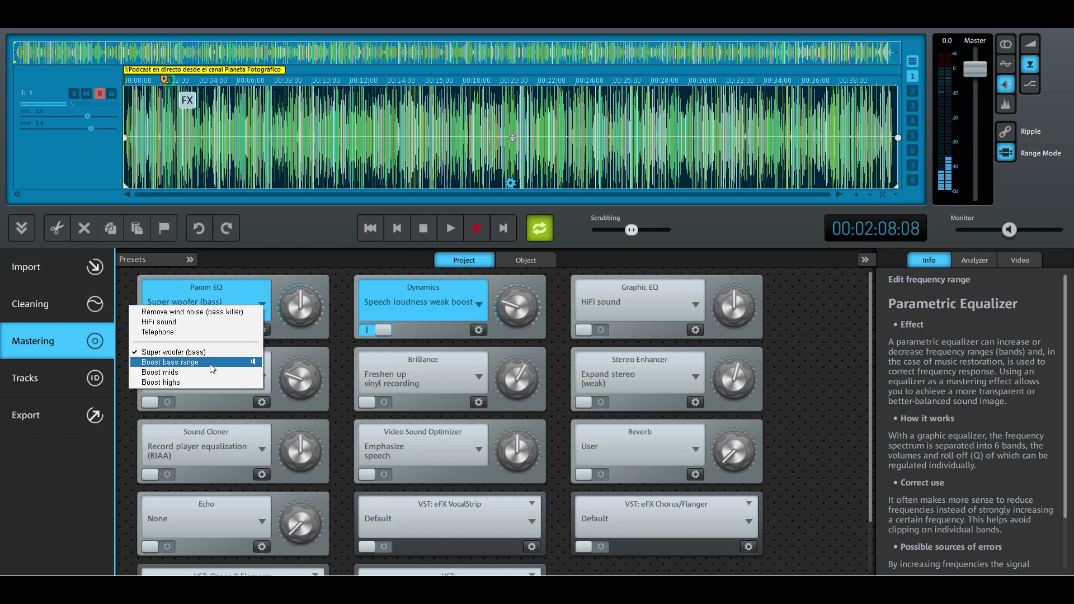
left_click(207, 372)
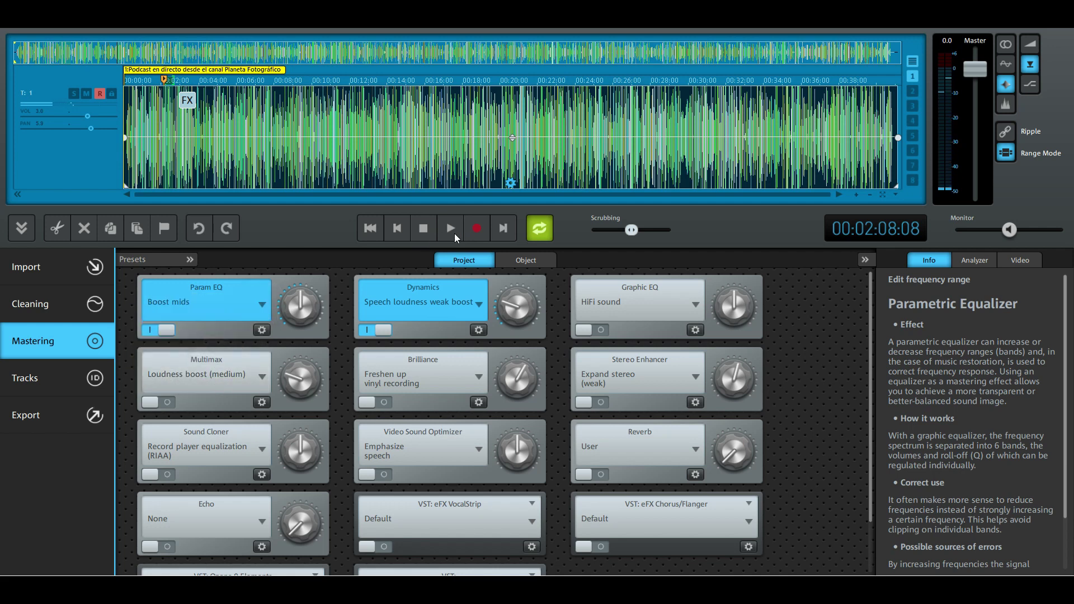
left_click(444, 229)
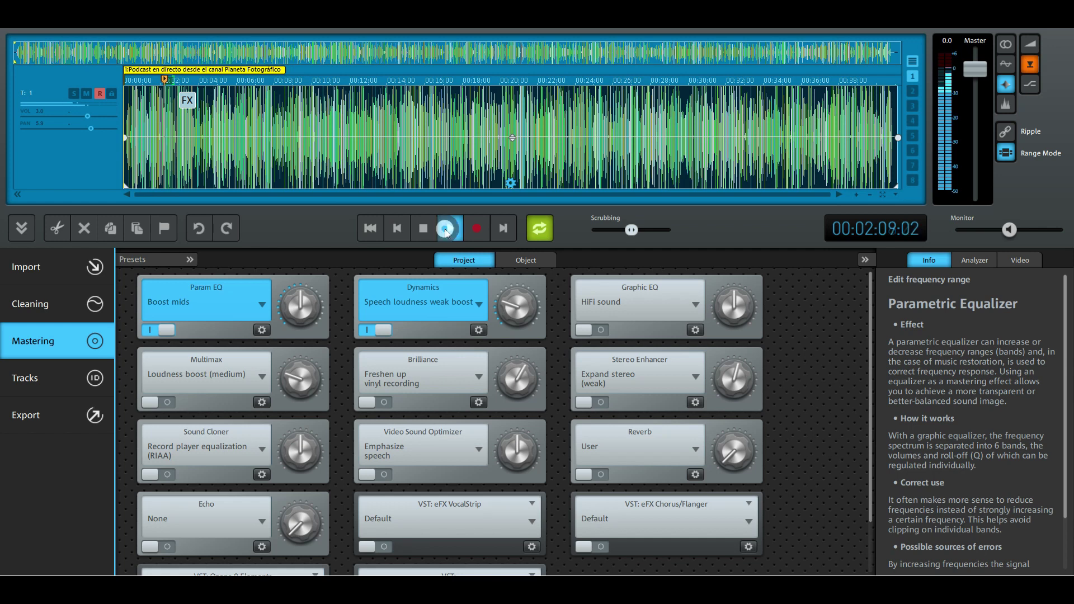
key("space")
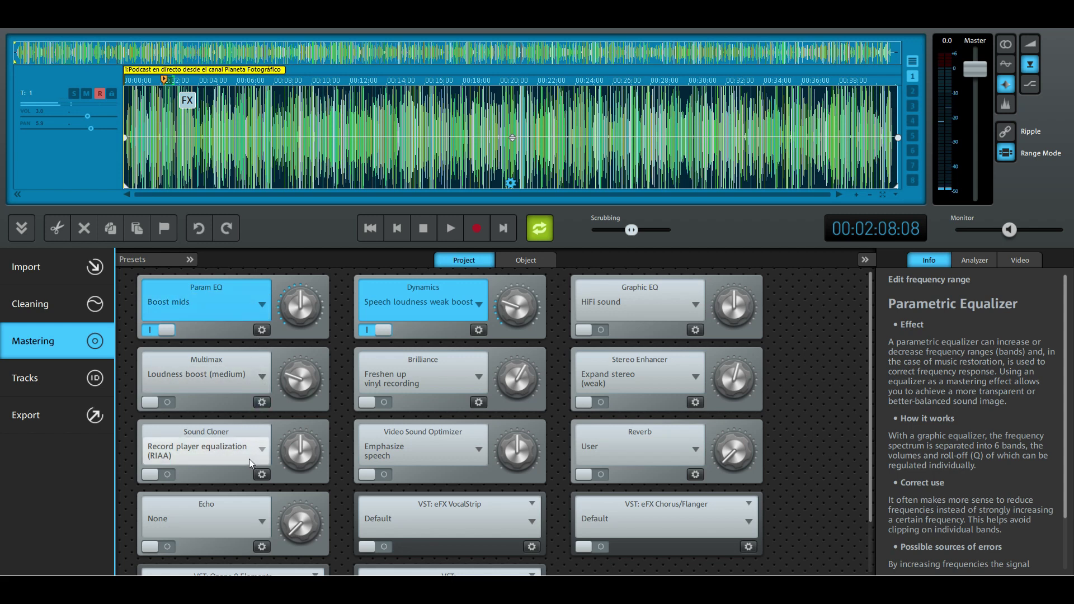
Step: Apply the "More bass" preset from the Optimize loudness group to Multimax and preview the sound
left_click(257, 374)
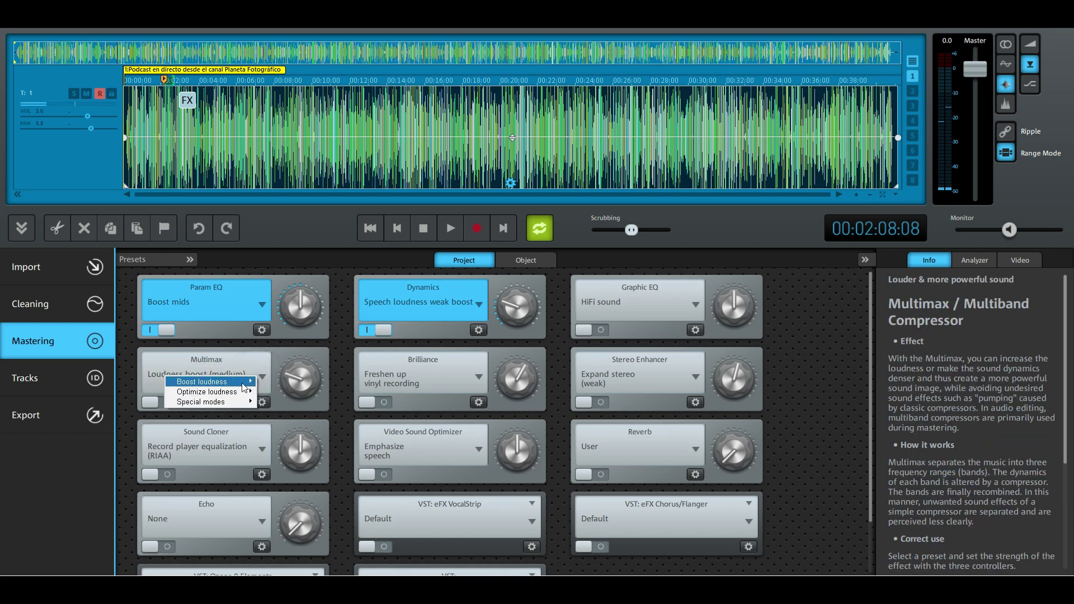
mouse_move(243, 383)
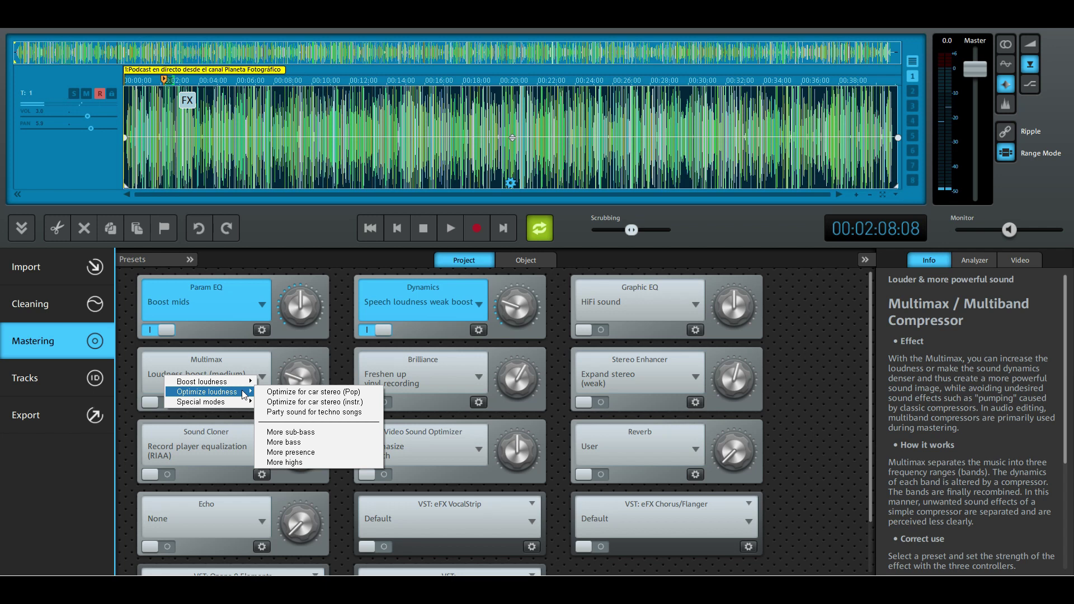
left_click(320, 441)
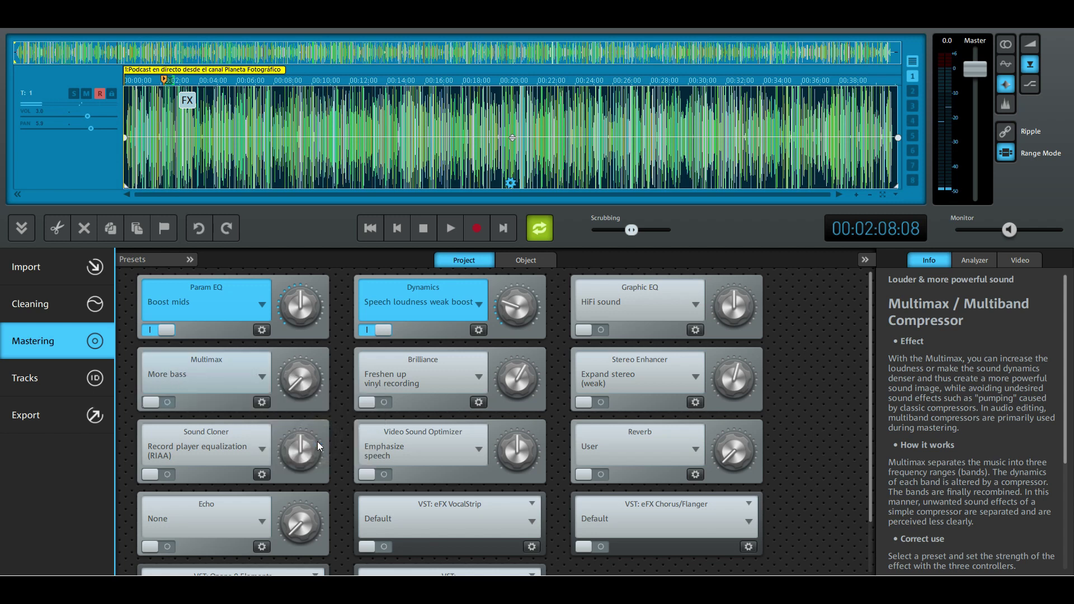
left_click(448, 232)
left_click(448, 233)
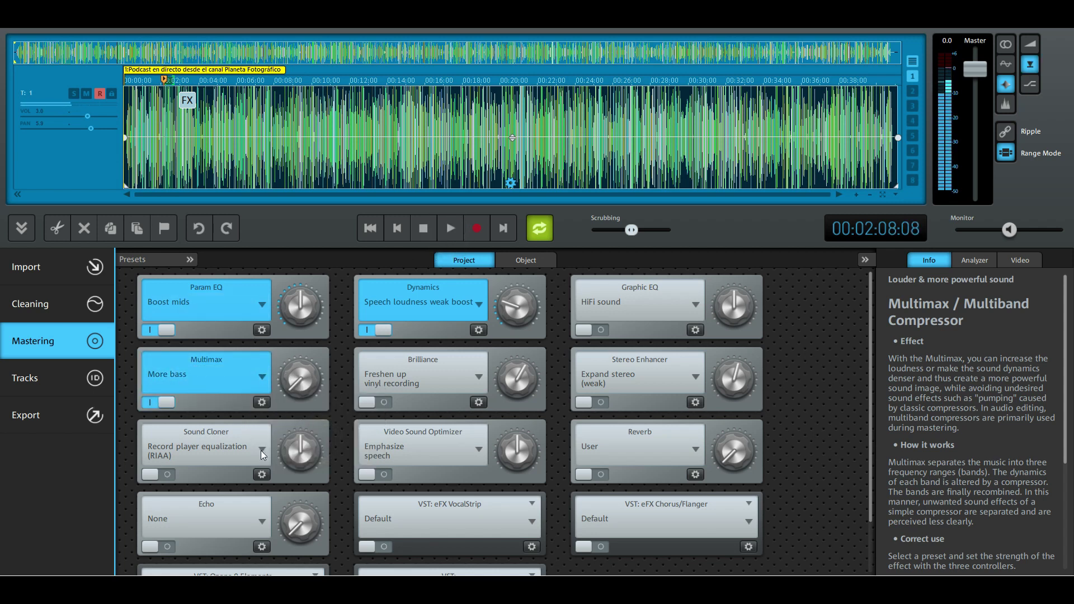
Step: Try the Simulate sound preset "Garage" on the Sound Cloner effect and listen to a short preview
left_click(263, 447)
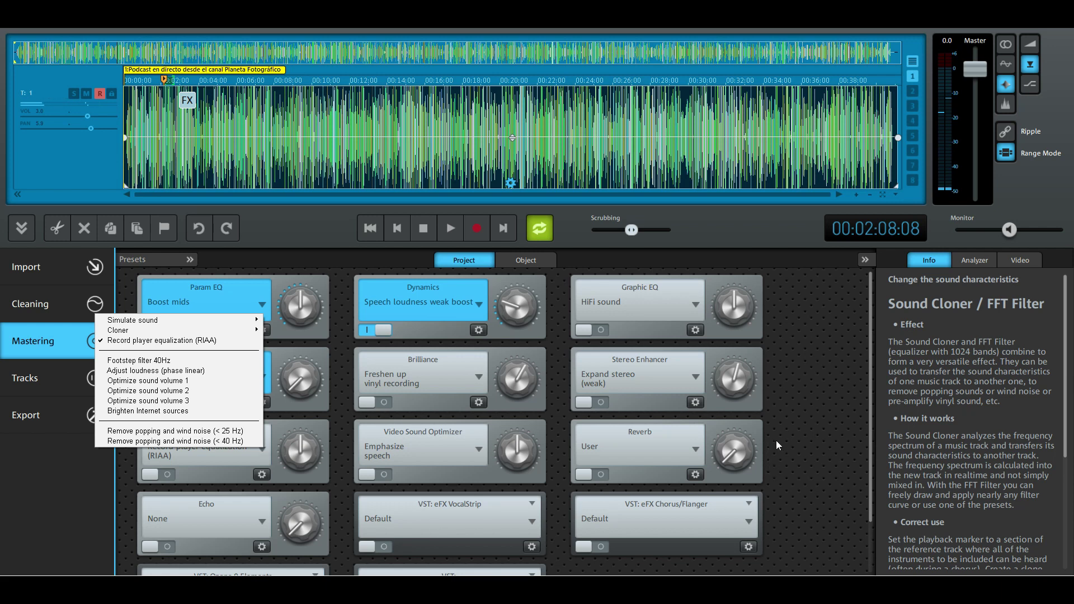
left_click(754, 447)
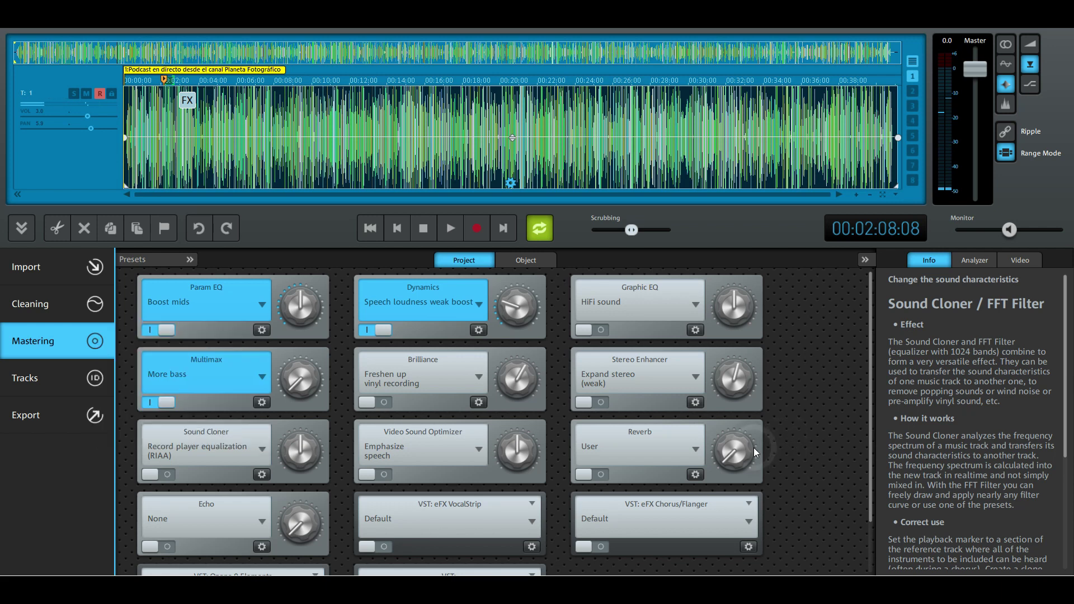
left_click(257, 449)
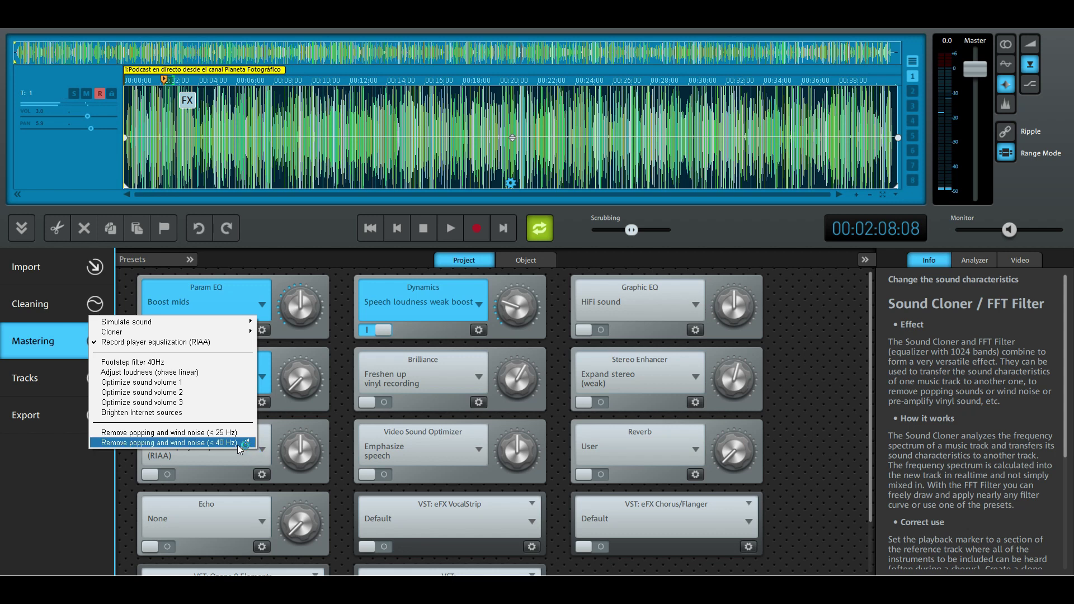
mouse_move(218, 326)
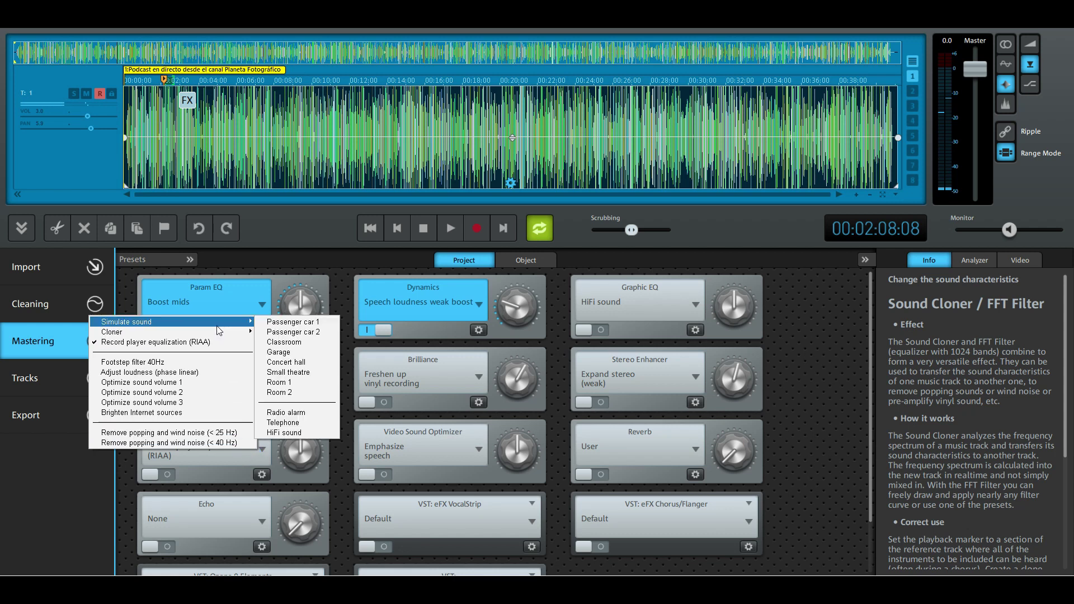
left_click(285, 355)
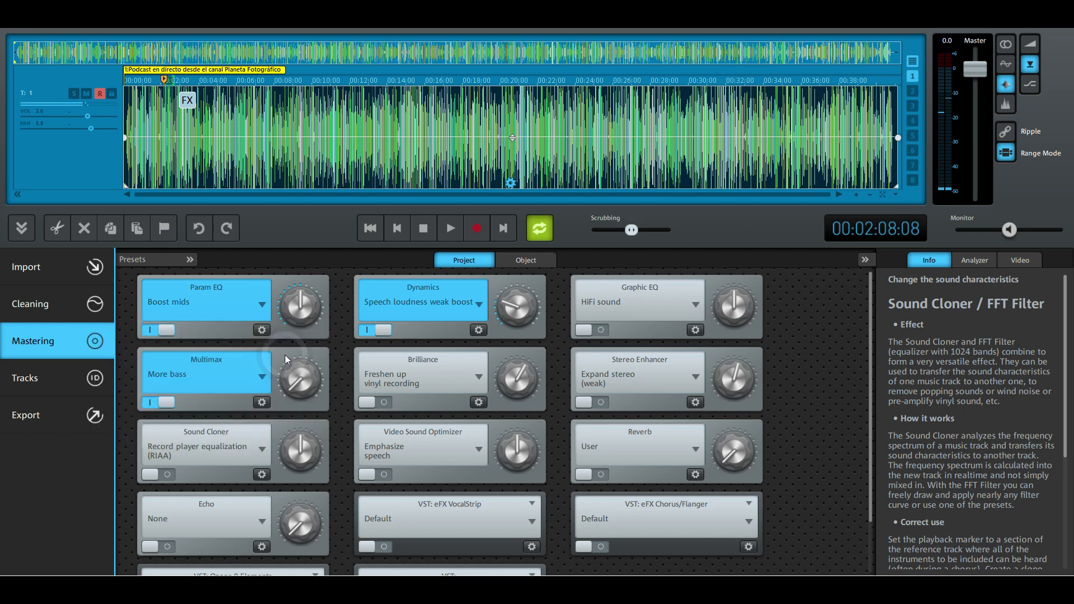
left_click(451, 231)
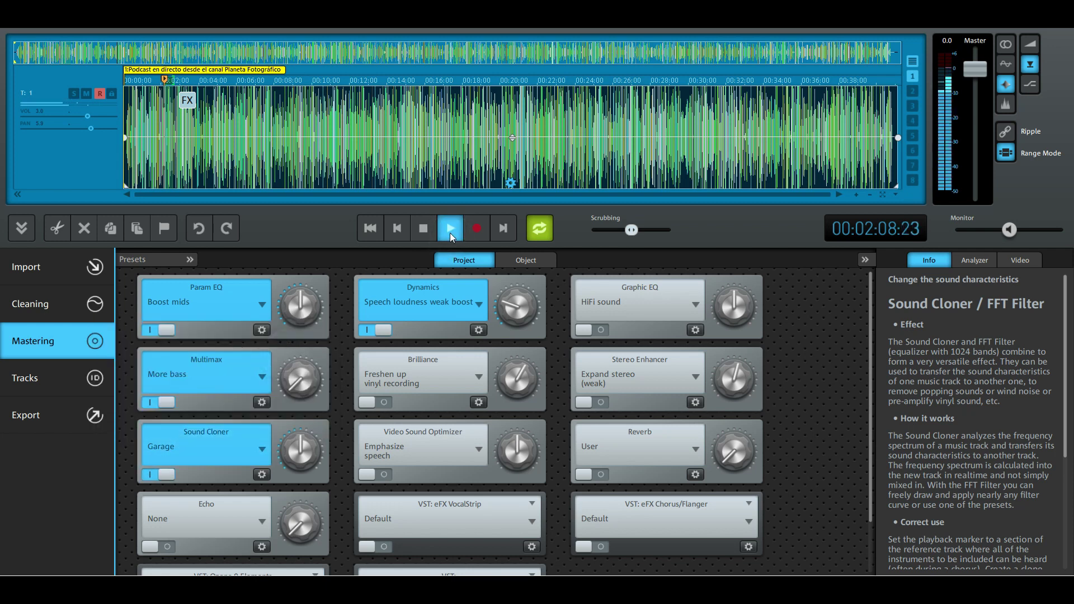
left_click(449, 238)
Step: Set the Sound Cloner effect to the "Brighten Internet sources" preset and listen to a short preview
left_click(262, 448)
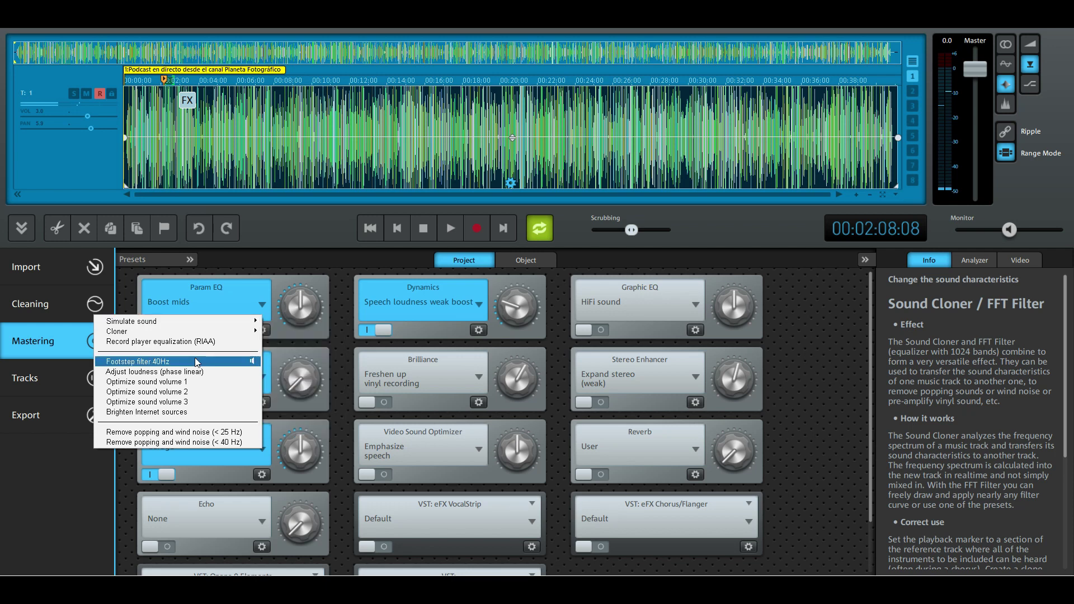
left_click(196, 413)
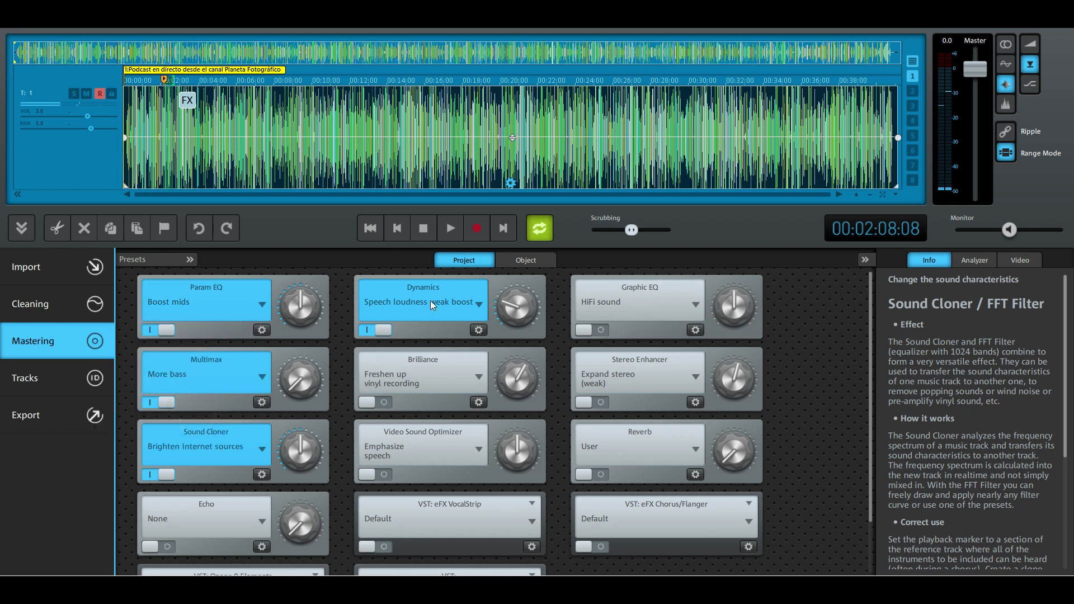
left_click(450, 228)
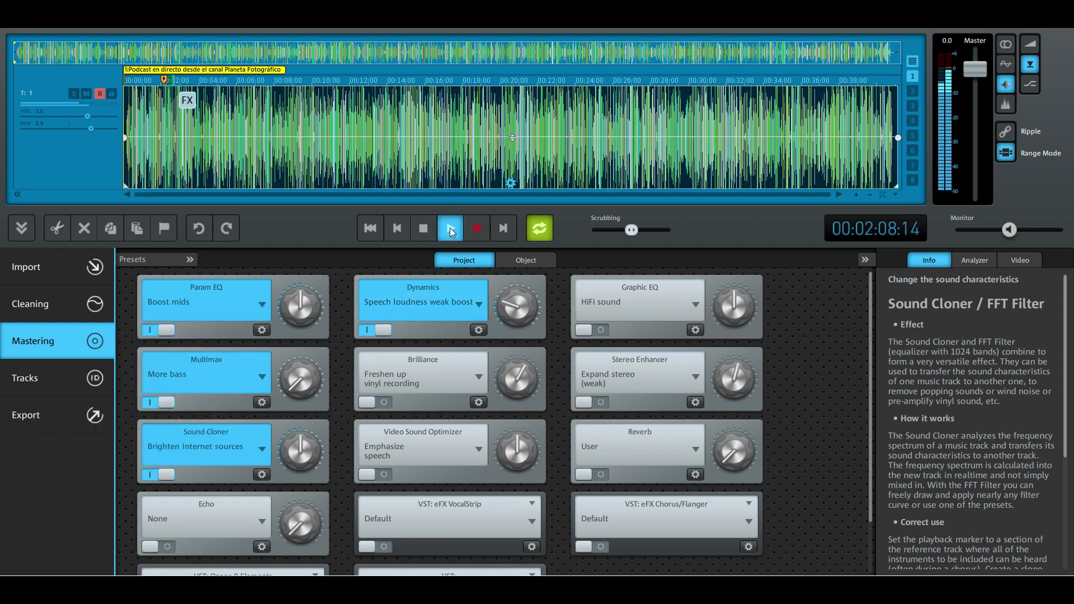
left_click(451, 229)
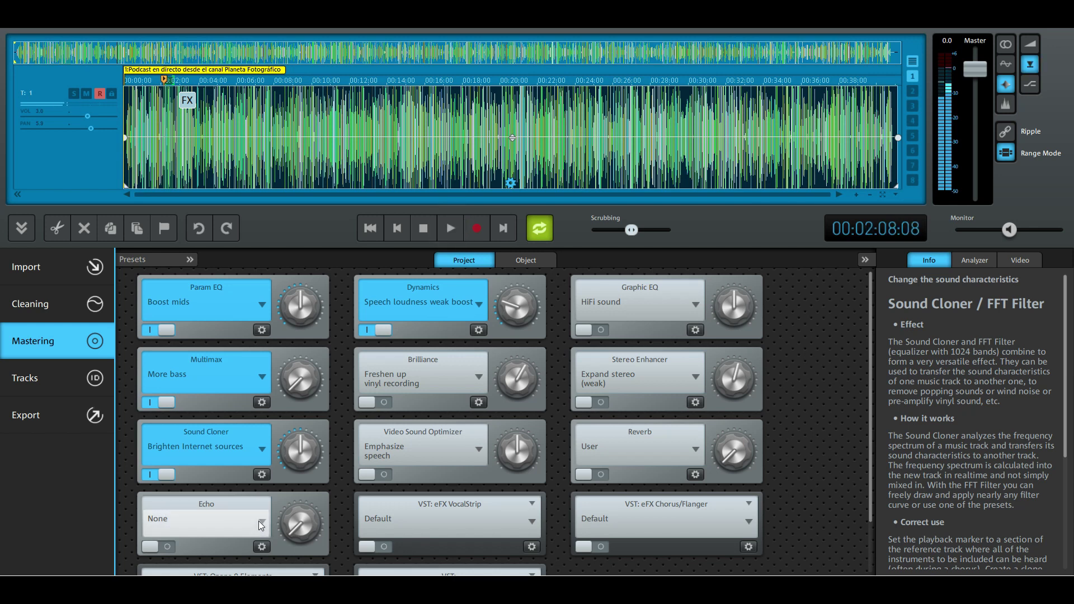
Step: Enable the Video Sound Optimizer with the "Emphasize speech" preset and start playback to hear the result
left_click(259, 520)
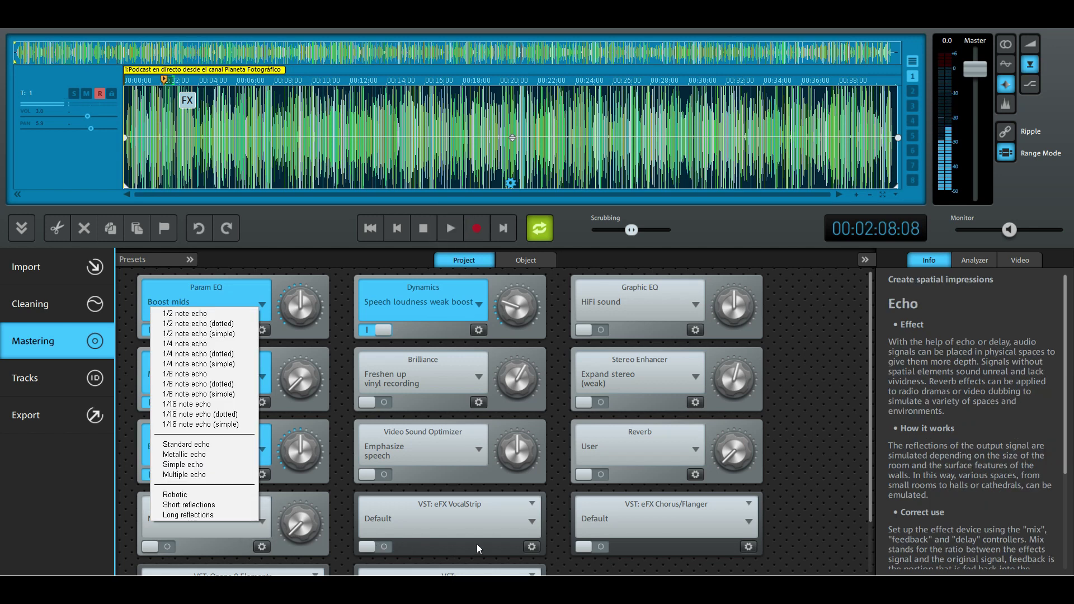
left_click(481, 451)
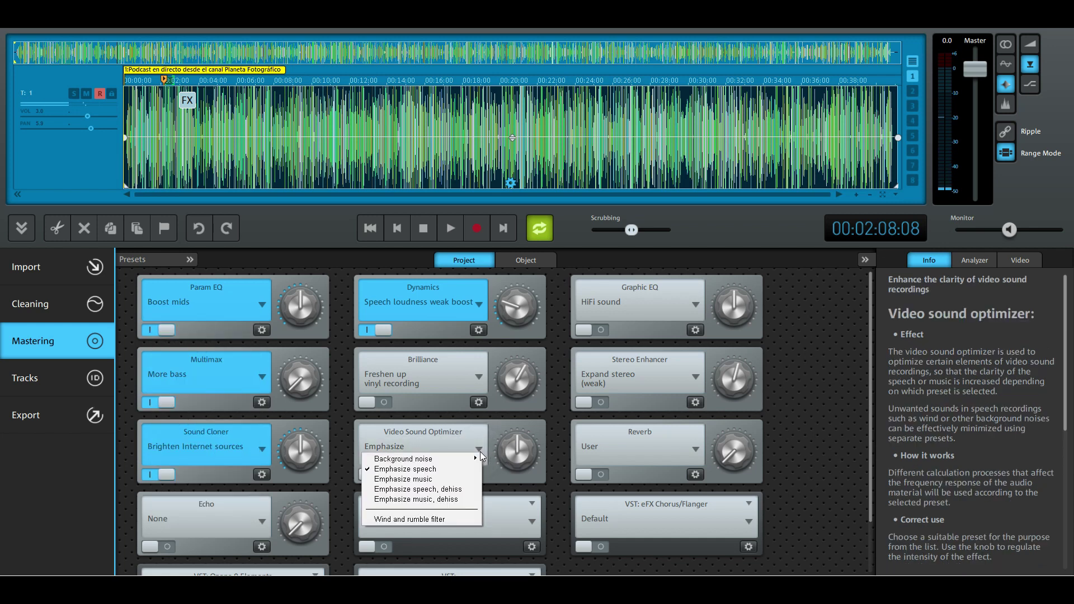
left_click(442, 469)
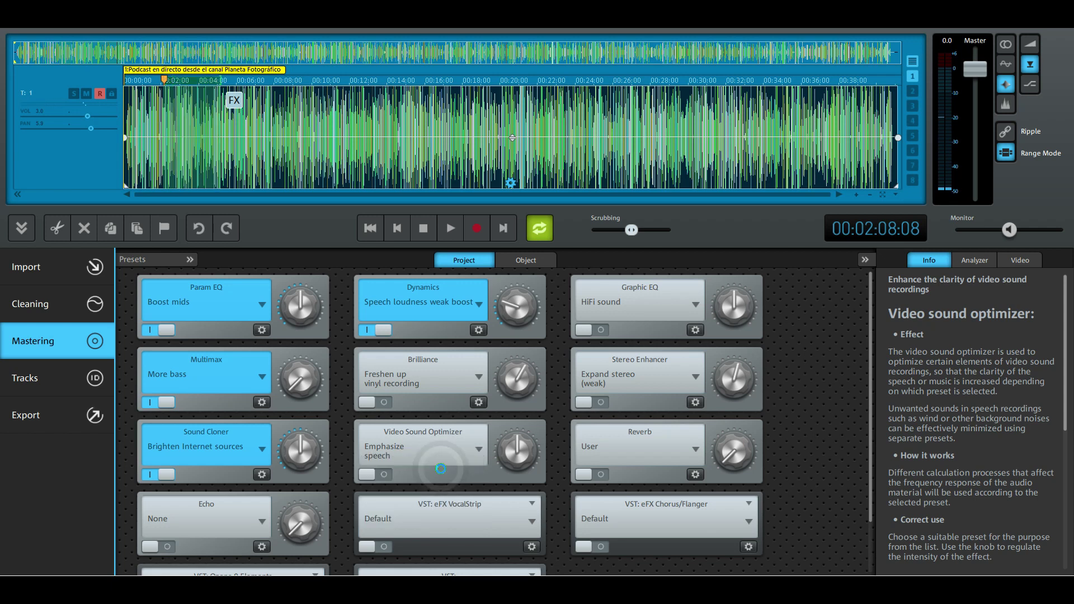
left_click(387, 475)
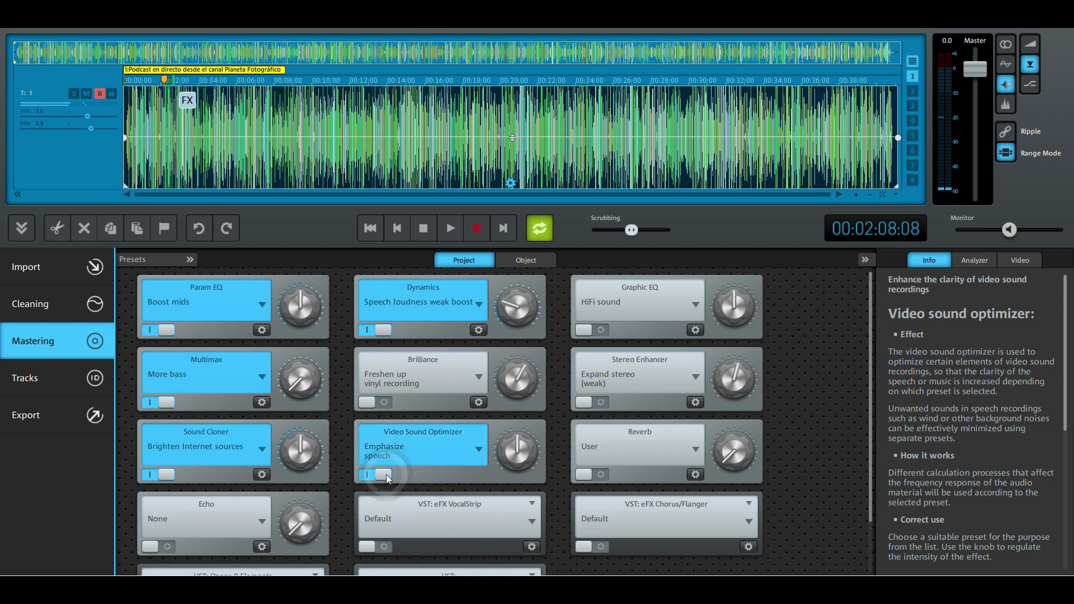
left_click(386, 474)
left_click(385, 475)
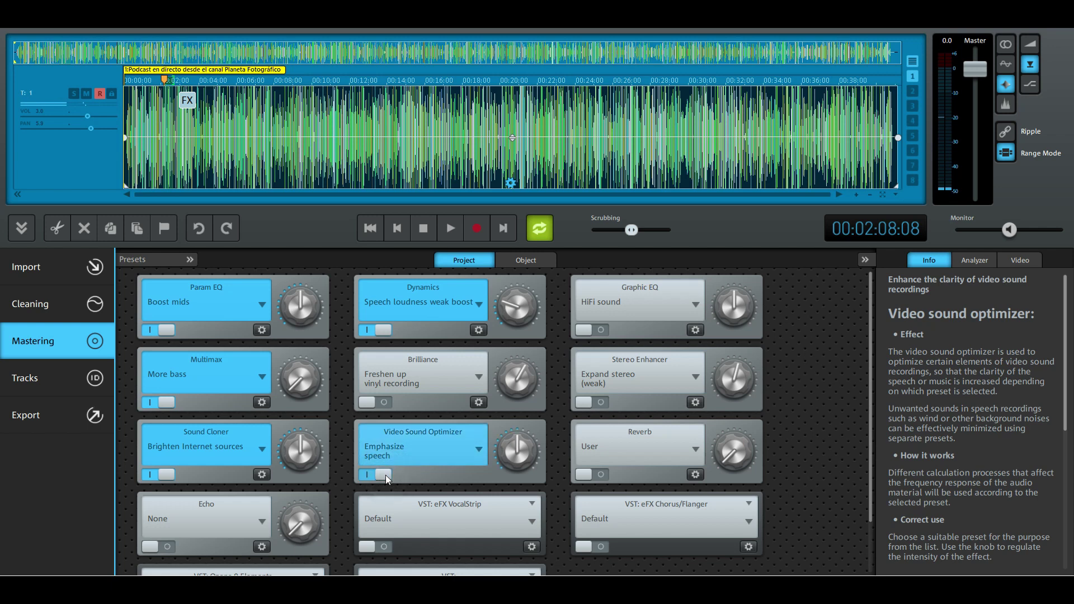
left_click(451, 228)
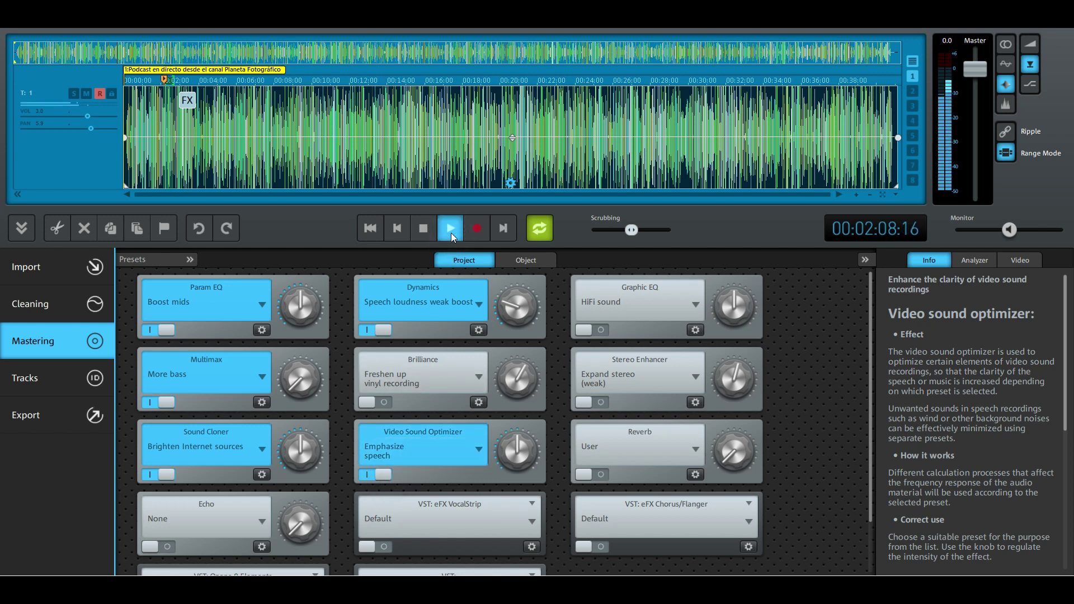
Step: Raise the Video Sound Optimizer's intensity, stop playback, and apply the "Emphasize speech" preset to the Graphic EQ
left_click_drag(518, 439, 484, 489)
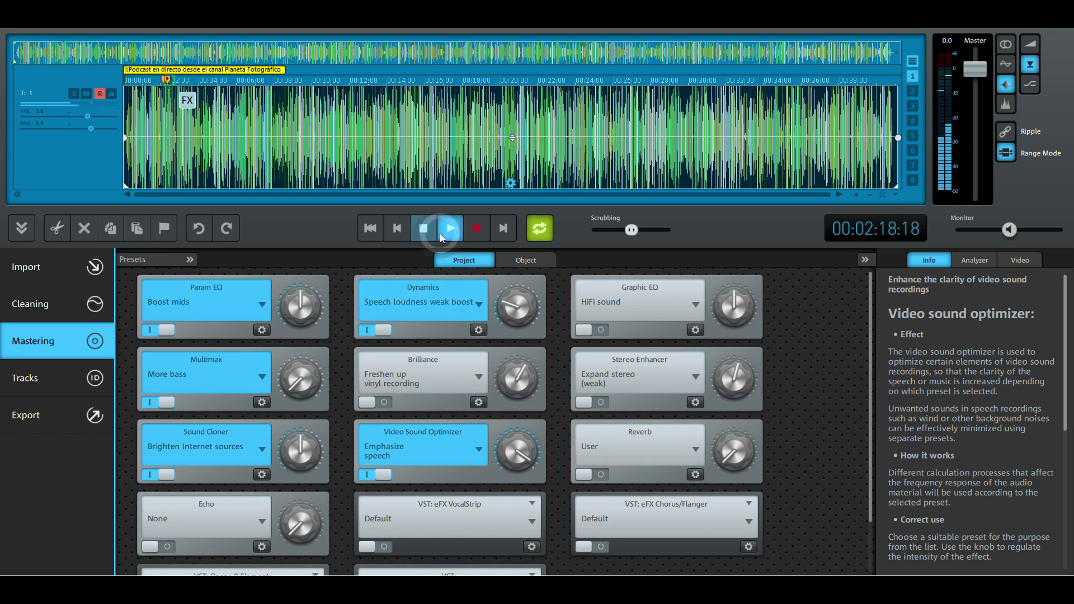
left_click(424, 228)
left_click(695, 306)
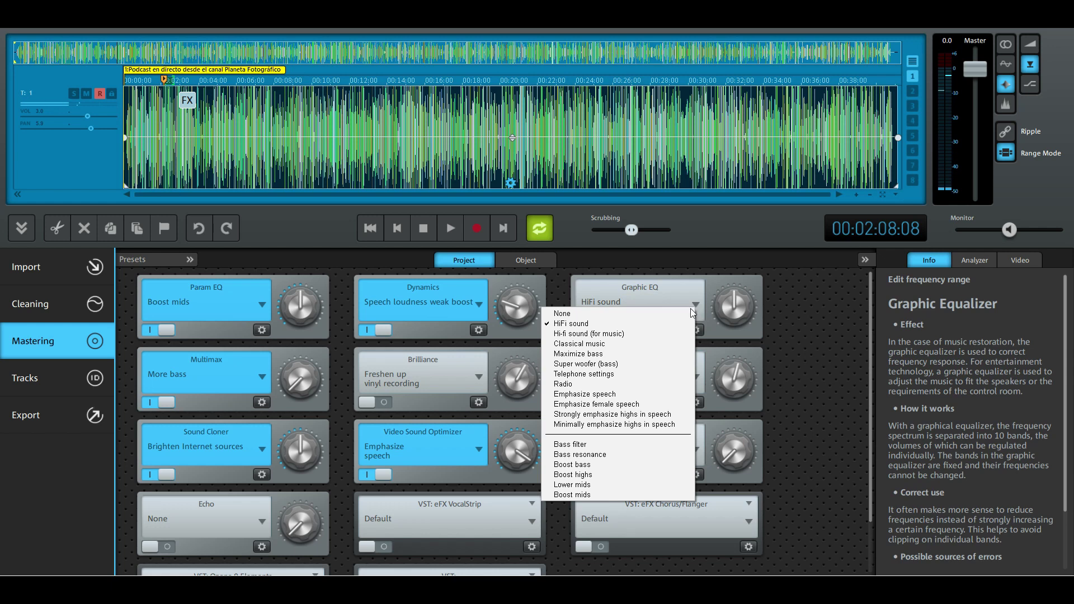
left_click(616, 395)
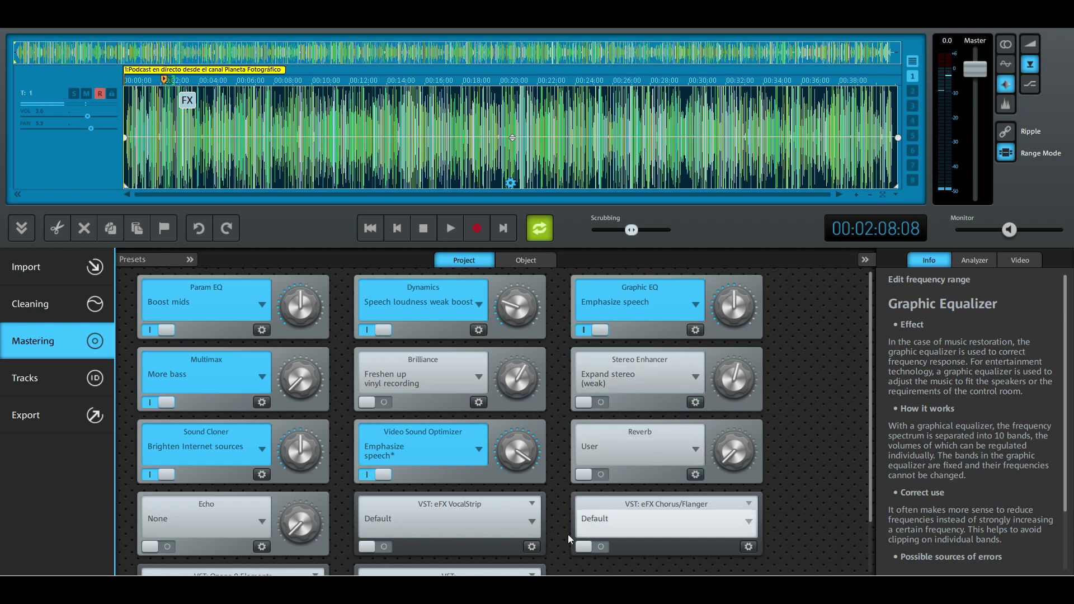
Step: Look through the presets of the eFX VocalStrip and eFX Chorus/Flanger plug-ins, and switch Chorus/Flanger off
left_click(531, 523)
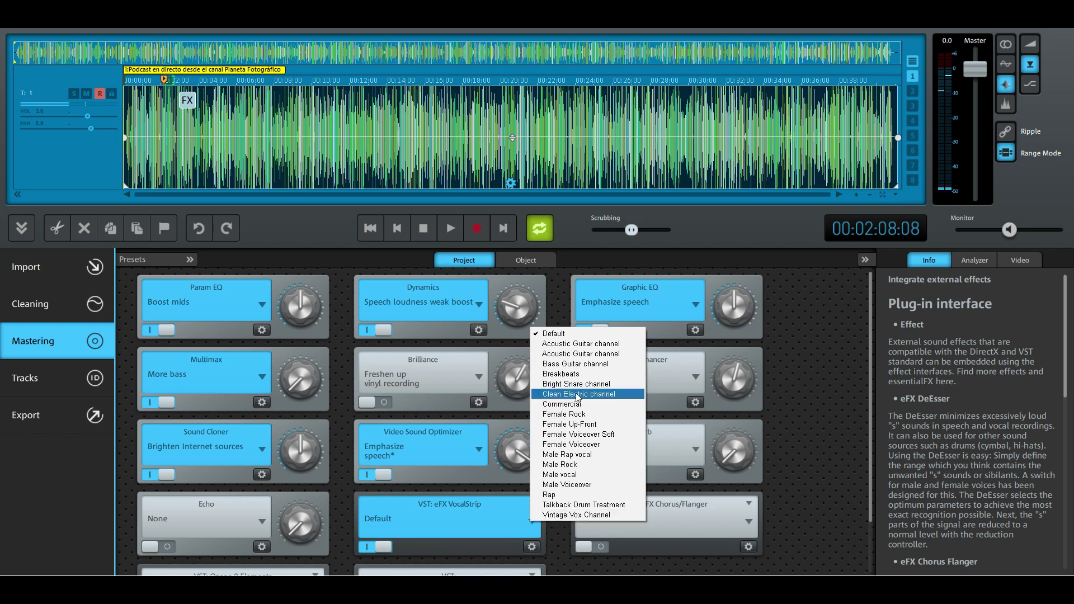
left_click(788, 500)
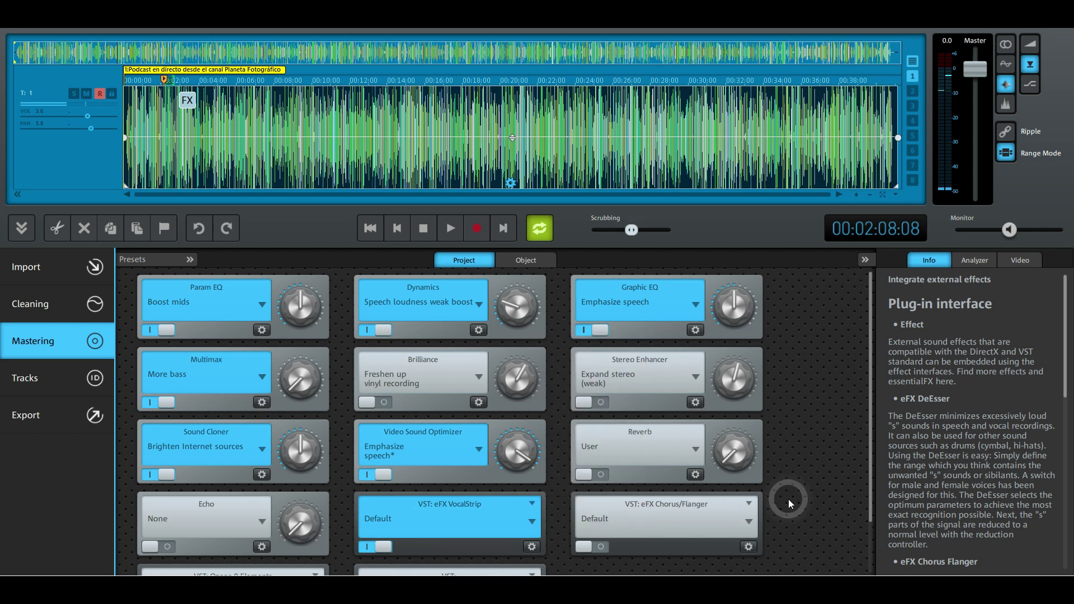
left_click(748, 520)
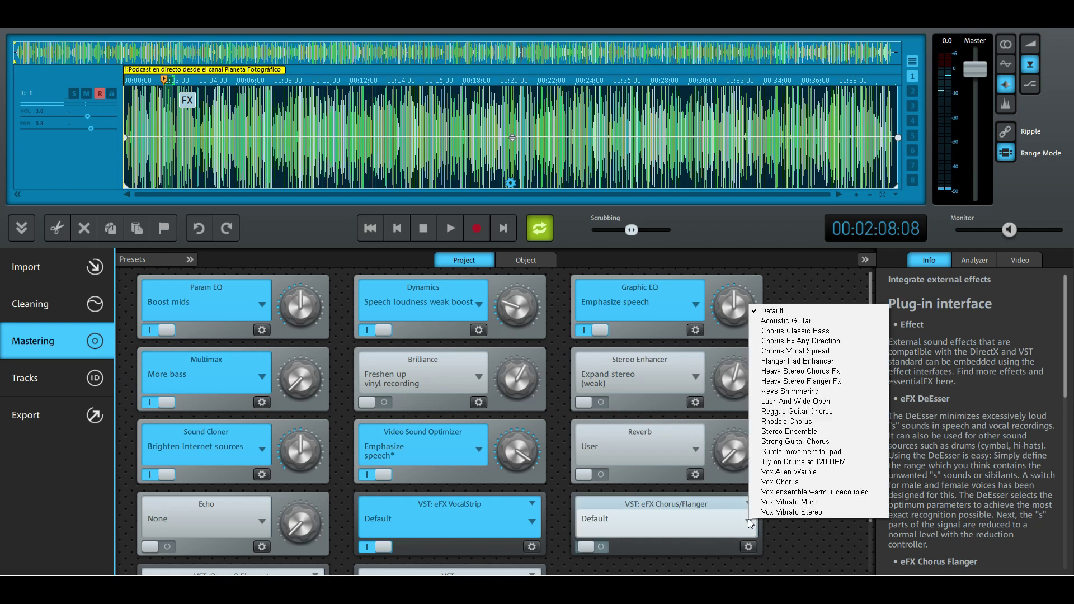
left_click(819, 283)
scroll(822, 386, "down", 1)
scroll(822, 380, "up", 1)
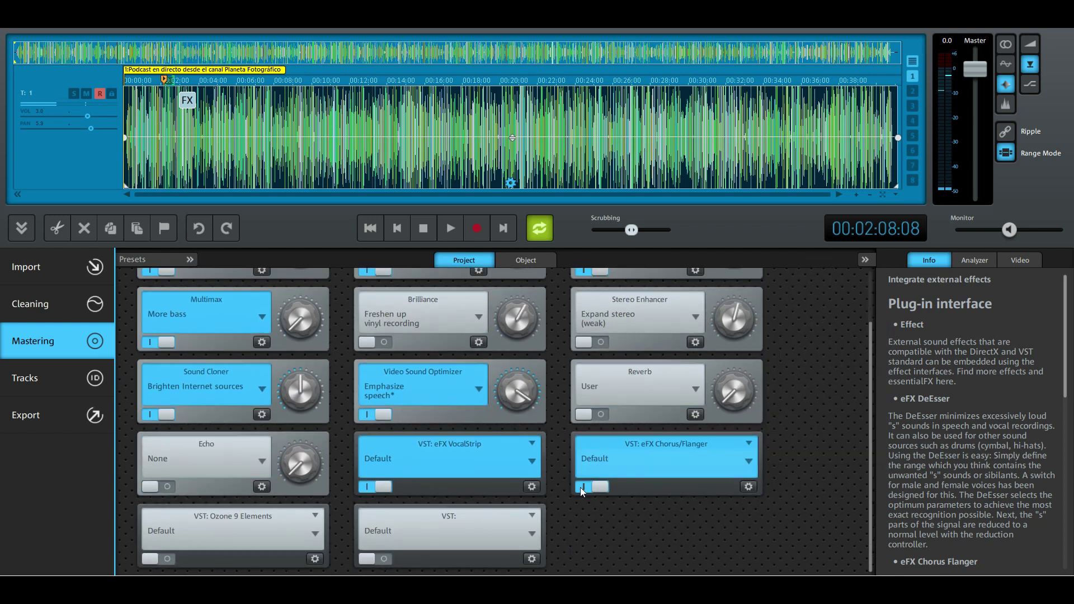
left_click(586, 486)
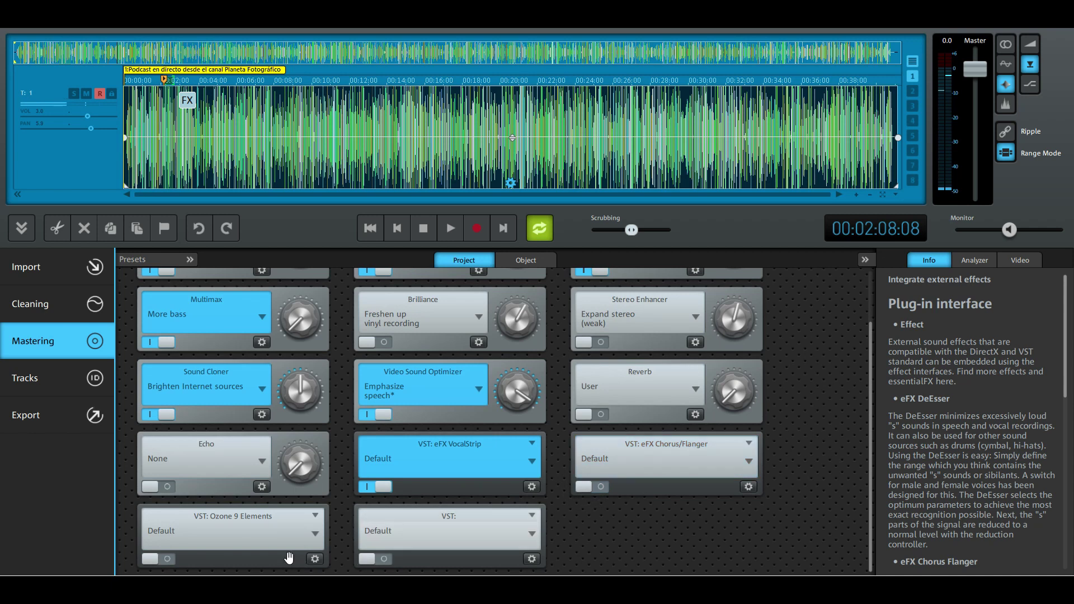
scroll(755, 461, "up", 1)
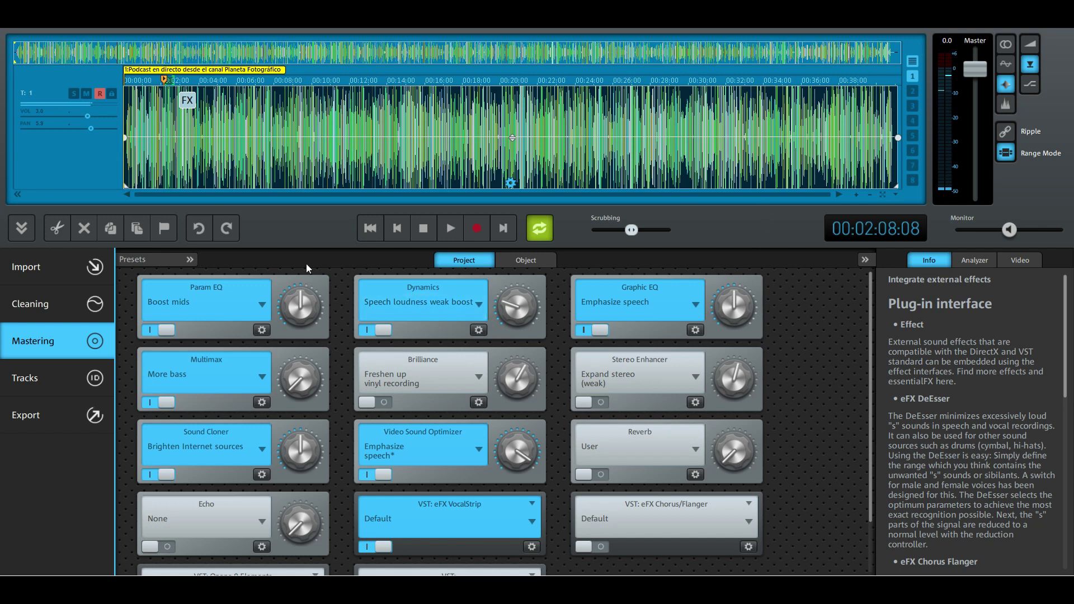
Step: Preview the recording with the eFX VocalStrip active, and switch that plug-in off
left_click(453, 232)
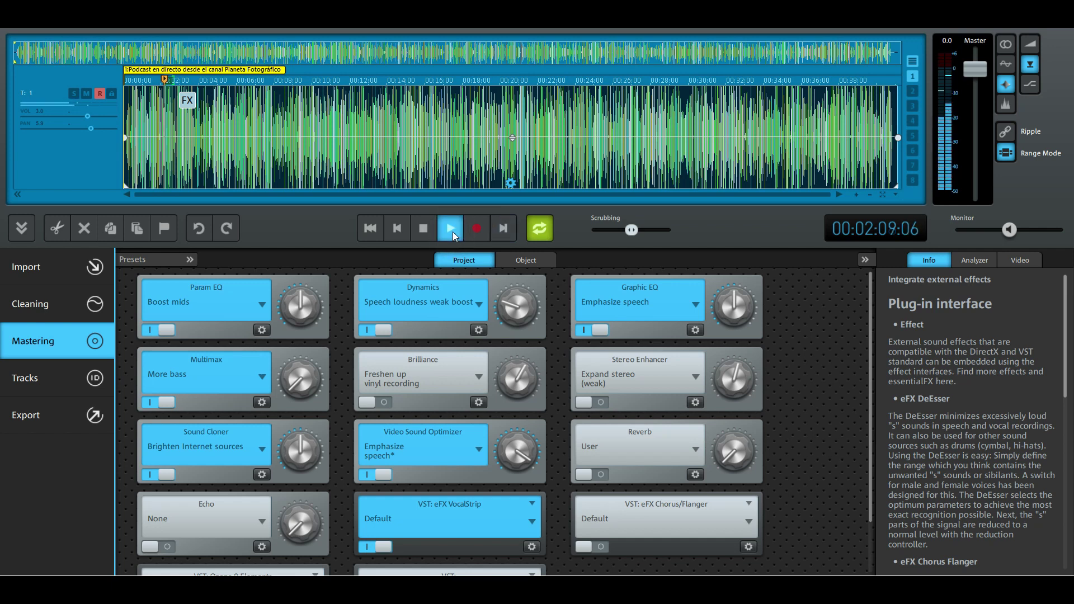
left_click(455, 236)
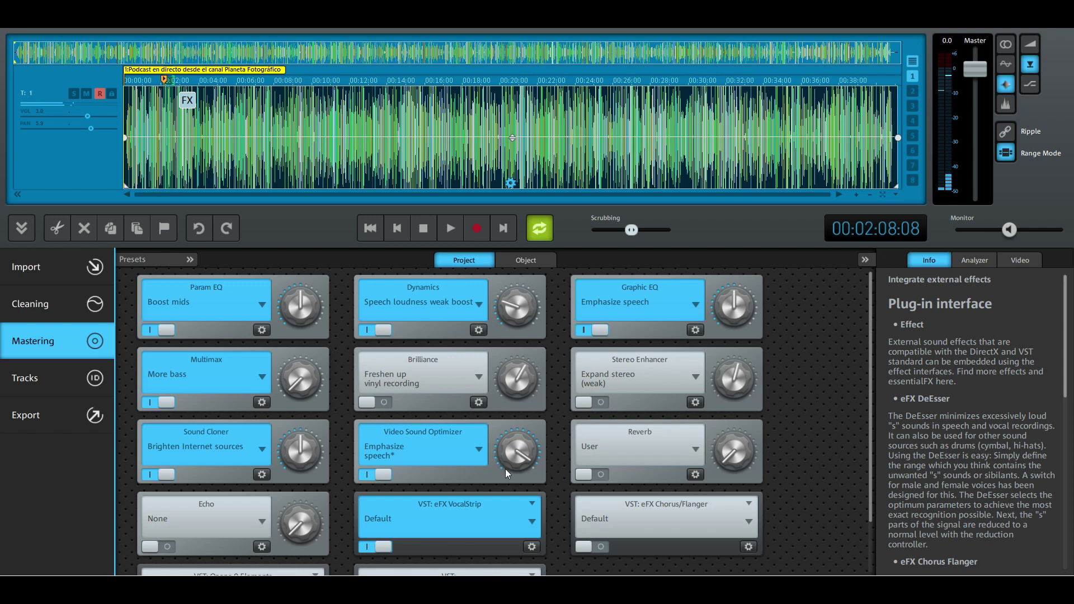
left_click(359, 550)
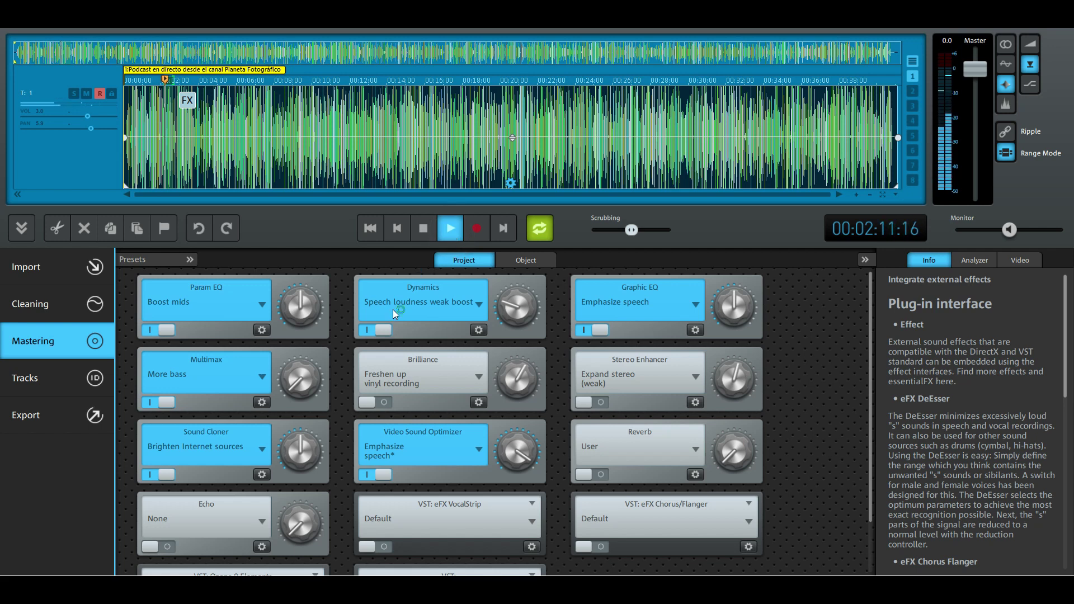
Step: Switch off the Video Sound Optimizer, and turn the Sound Cloner off and on again during playback to compare
left_click(152, 476)
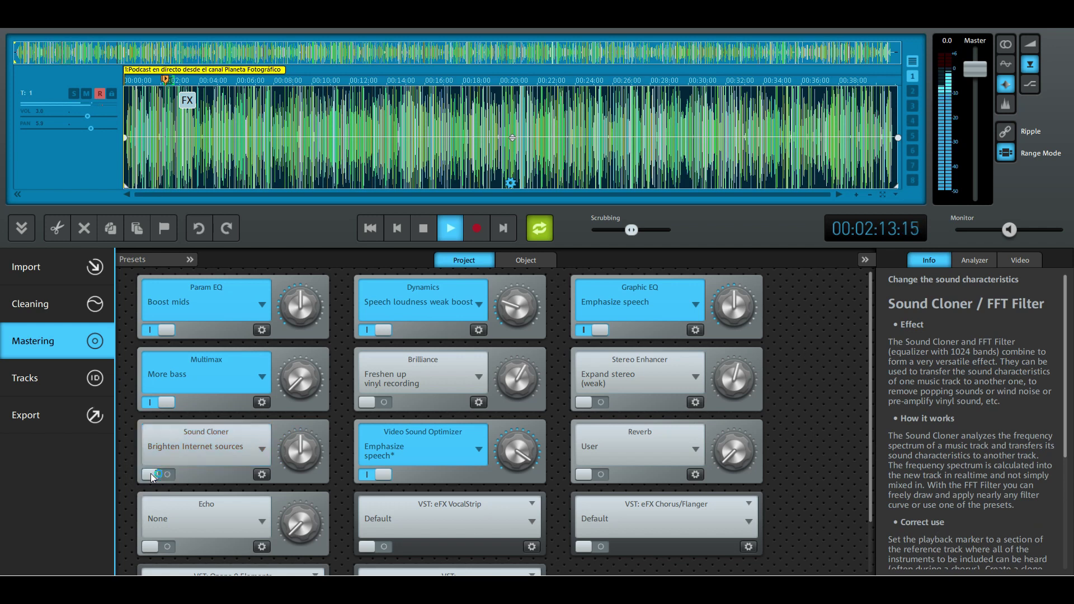
left_click(367, 476)
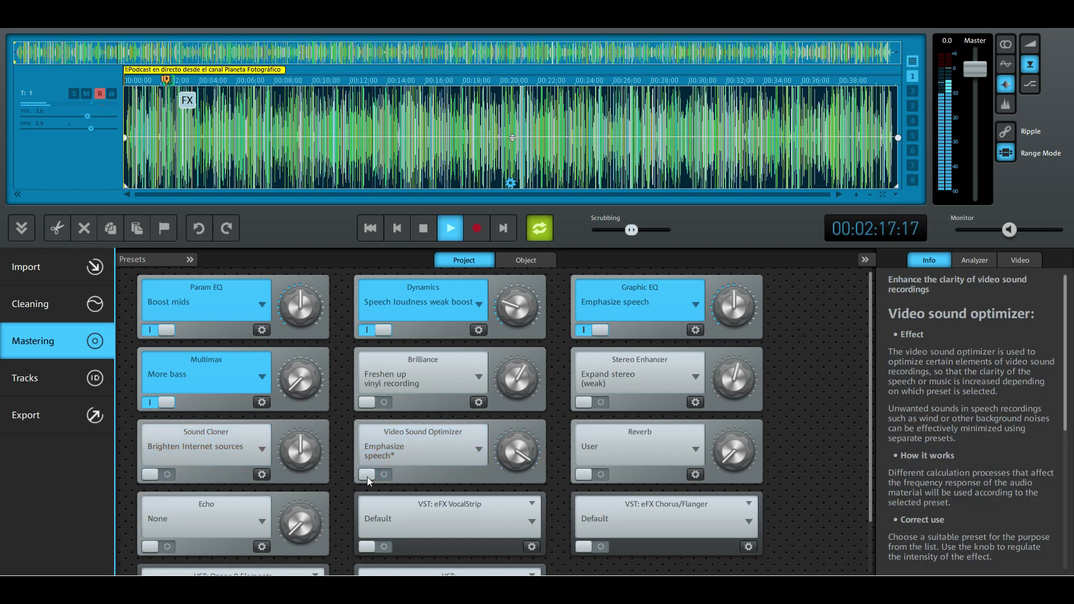
left_click(170, 473)
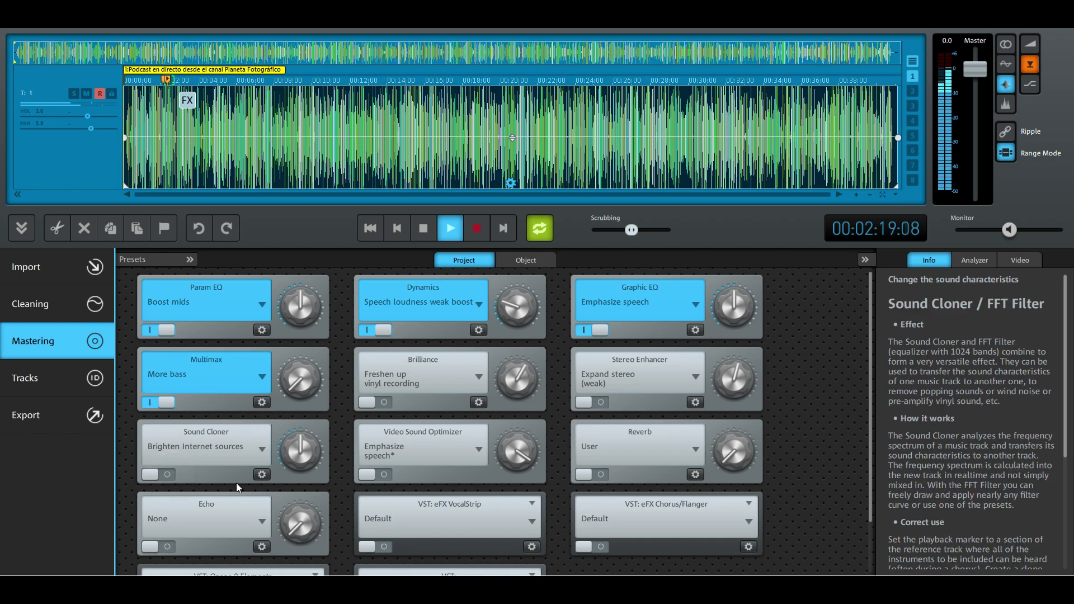
Step: Bypass the Graphic EQ and try the Video Sound Optimizer at a higher intensity during playback, switching the optimizer off again
left_click(582, 330)
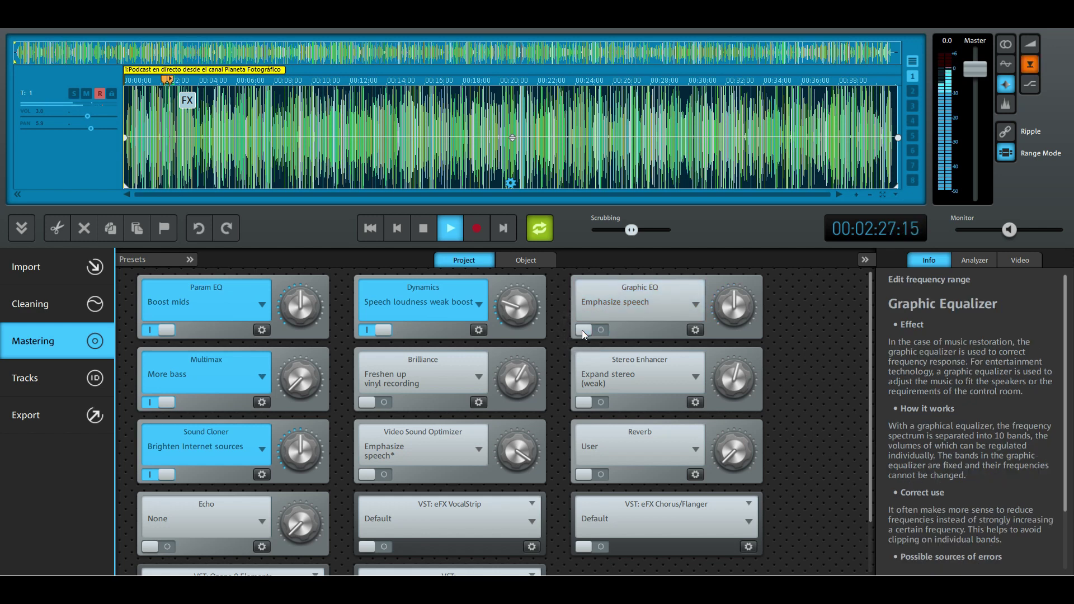
left_click(383, 474)
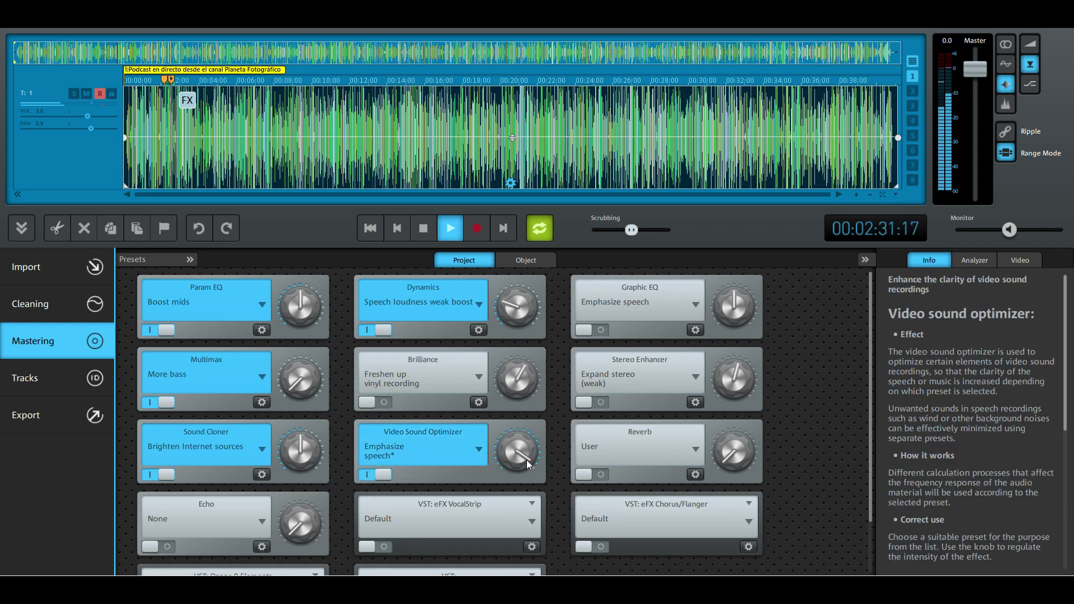
left_click_drag(526, 460, 529, 445)
left_click(369, 474)
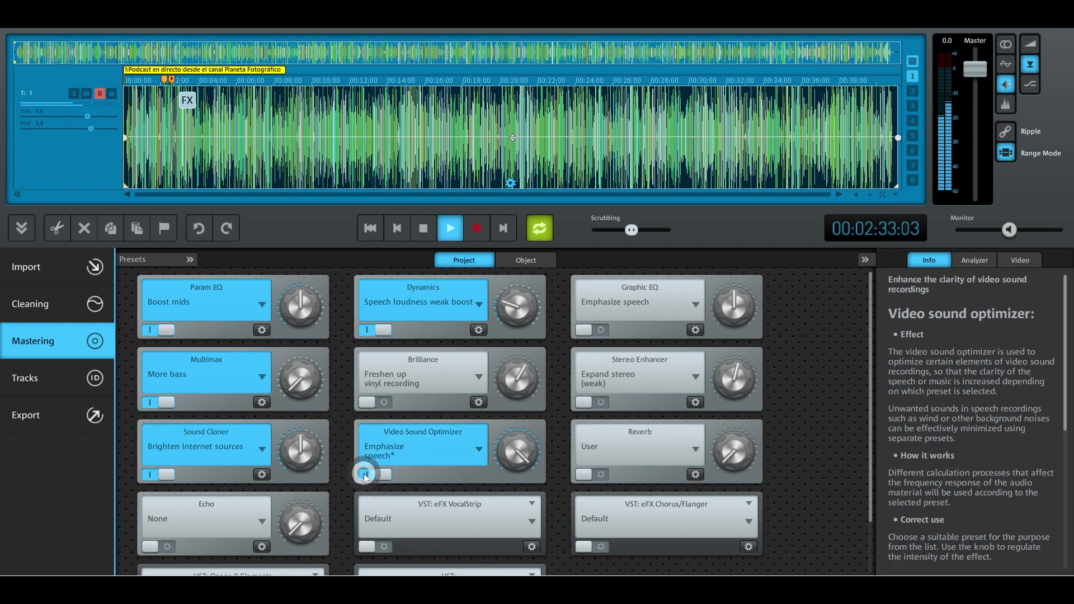
Step: Enable the Graphic EQ, turn its intensity up to the maximum while listening, and stop playback
left_click(599, 330)
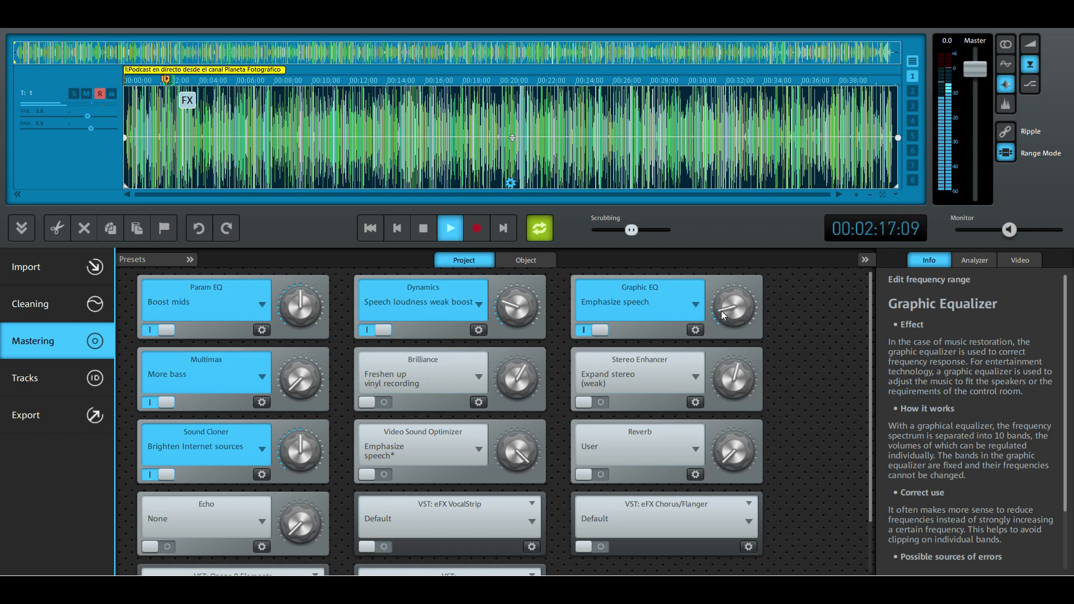
left_click_drag(721, 309, 767, 236)
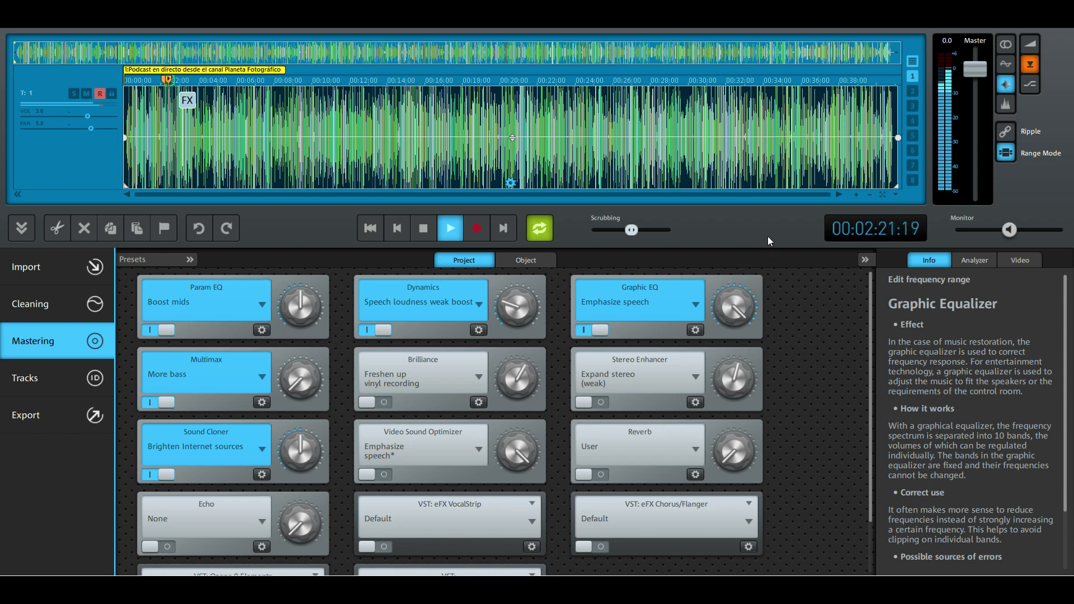
left_click(753, 308)
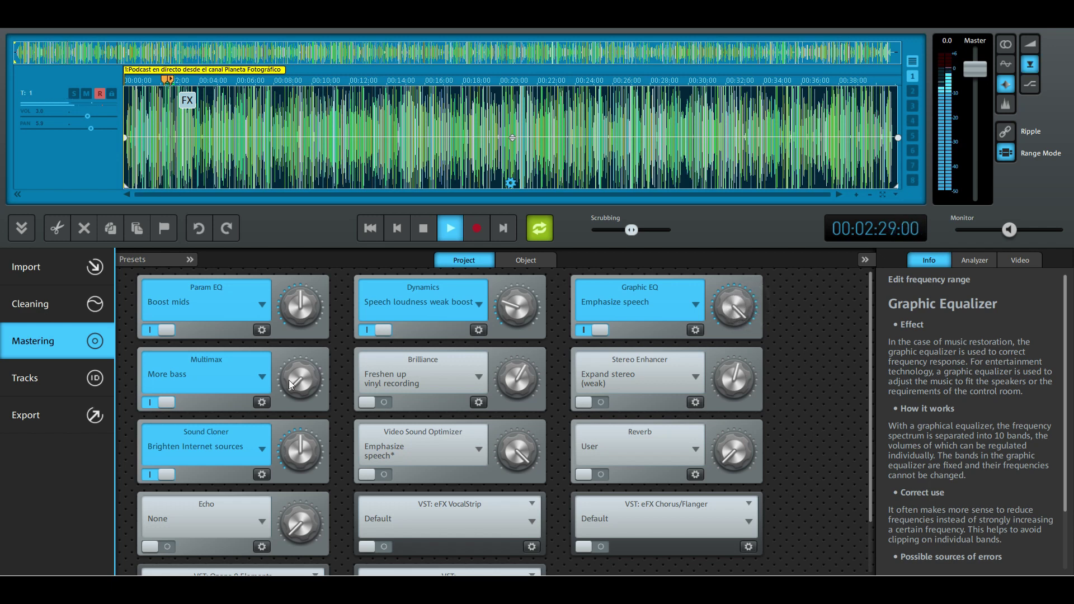
left_click(263, 393)
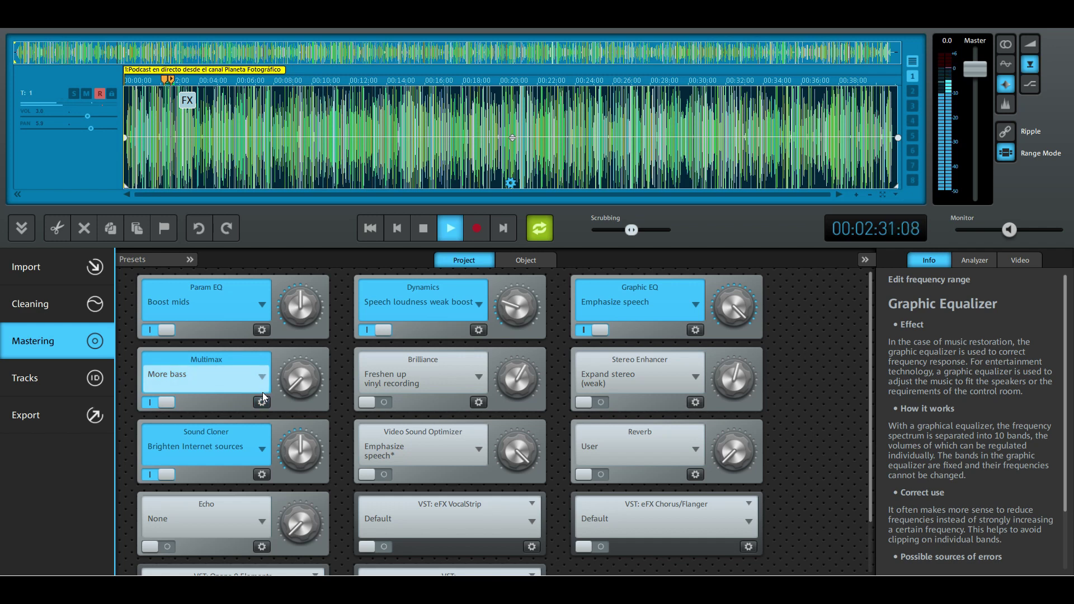
left_click(426, 228)
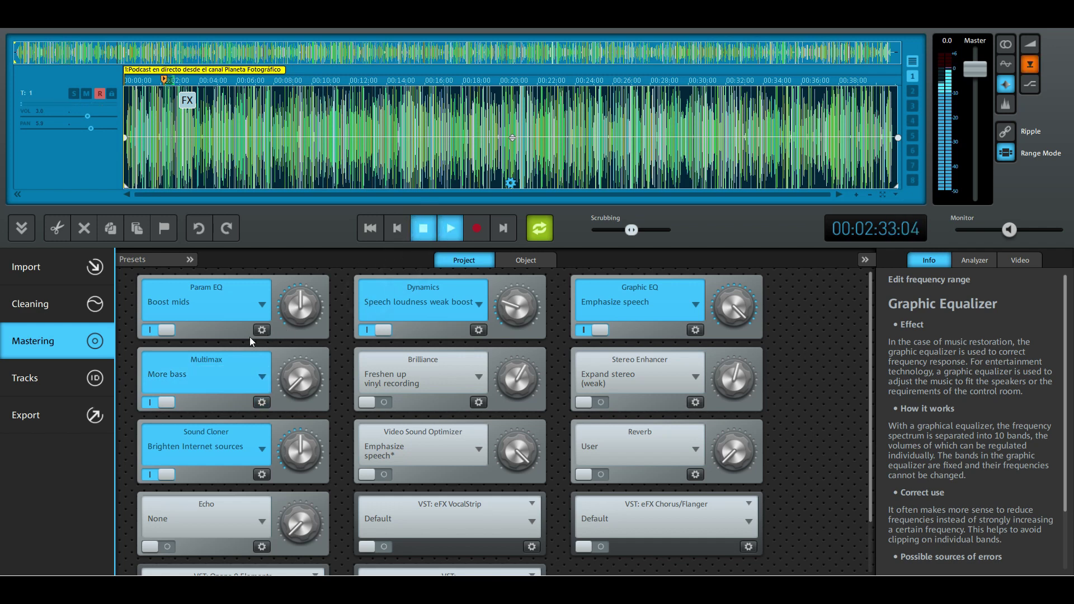
Step: Set the Param EQ to the "Super woofer (bass)" preset, dismiss the chat notification, and start playback
left_click(263, 306)
left_click(225, 354)
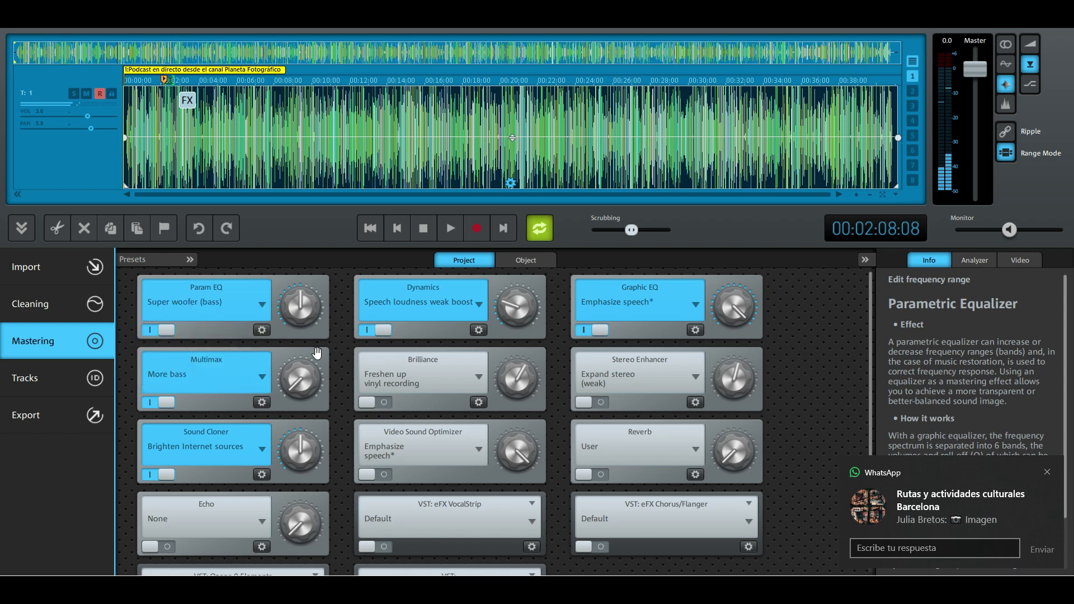
left_click(1047, 471)
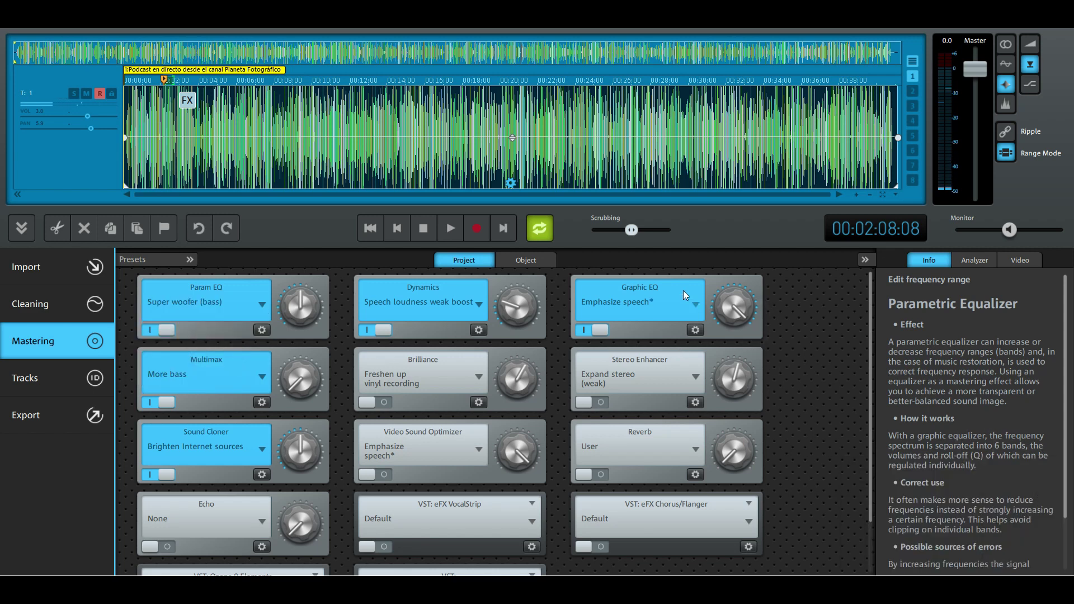
left_click(451, 231)
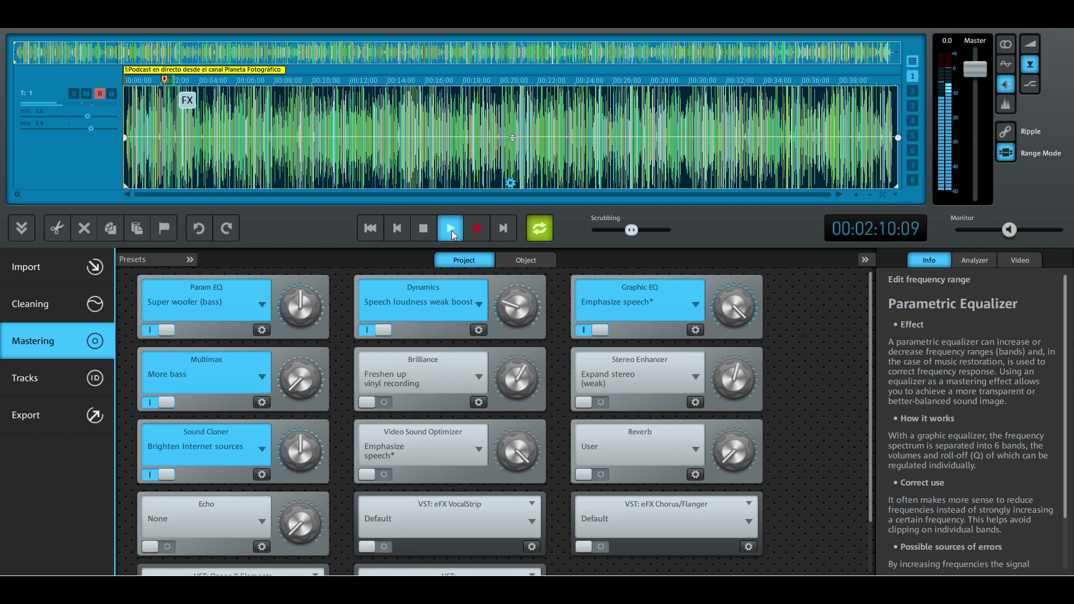
Step: Try the Boost loudness preset "Loudness boost (strong)" on Multimax during playback
left_click(261, 376)
mouse_move(241, 386)
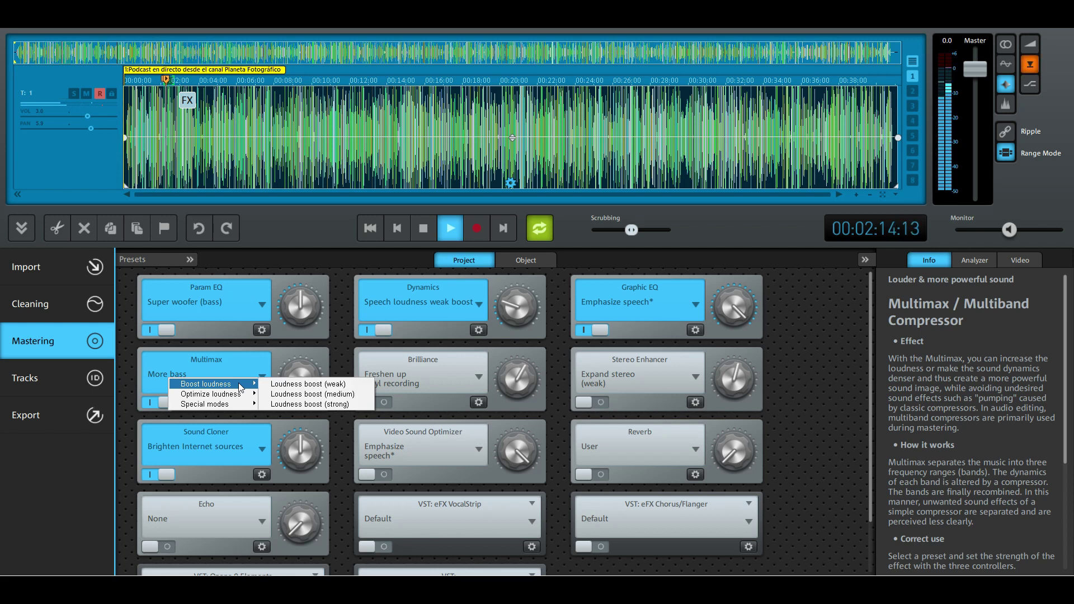
left_click(316, 403)
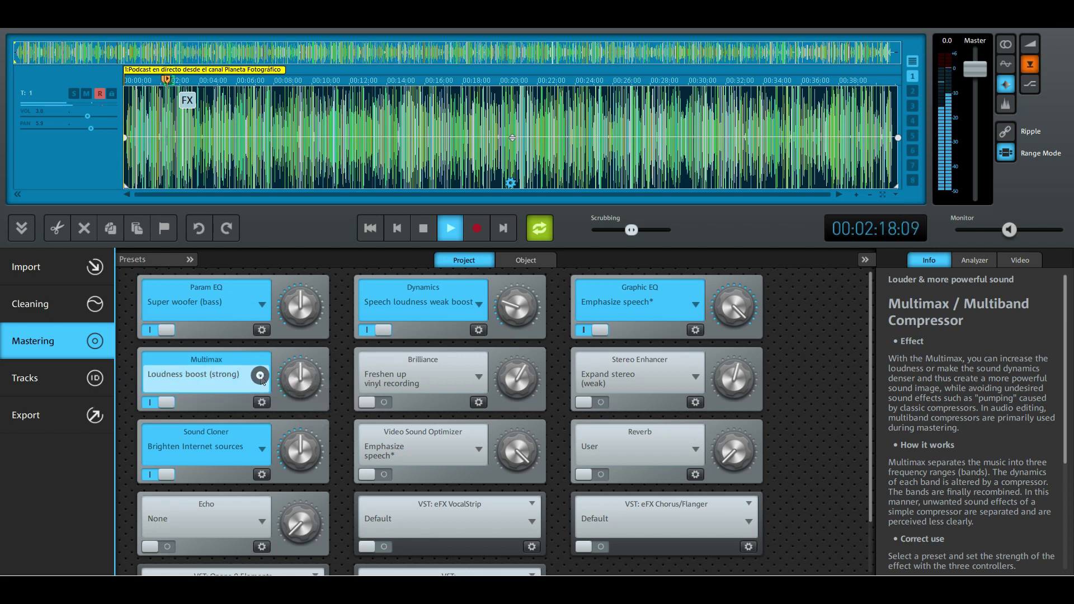
Step: Set Multimax to the "More presence" preset from the Optimize loudness group and lower its intensity
left_click(260, 376)
mouse_move(250, 392)
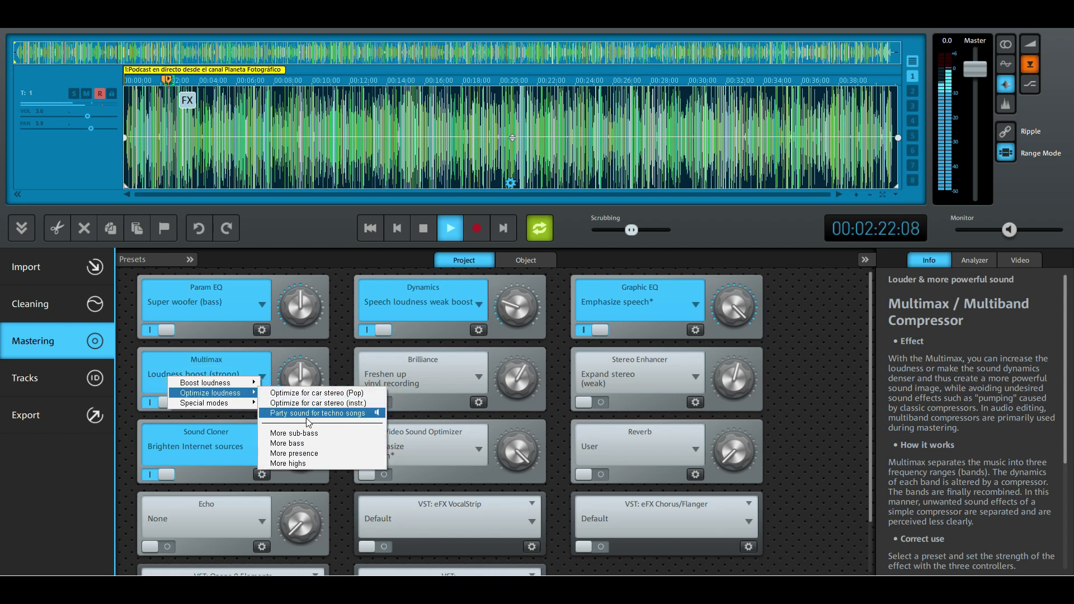
left_click(307, 456)
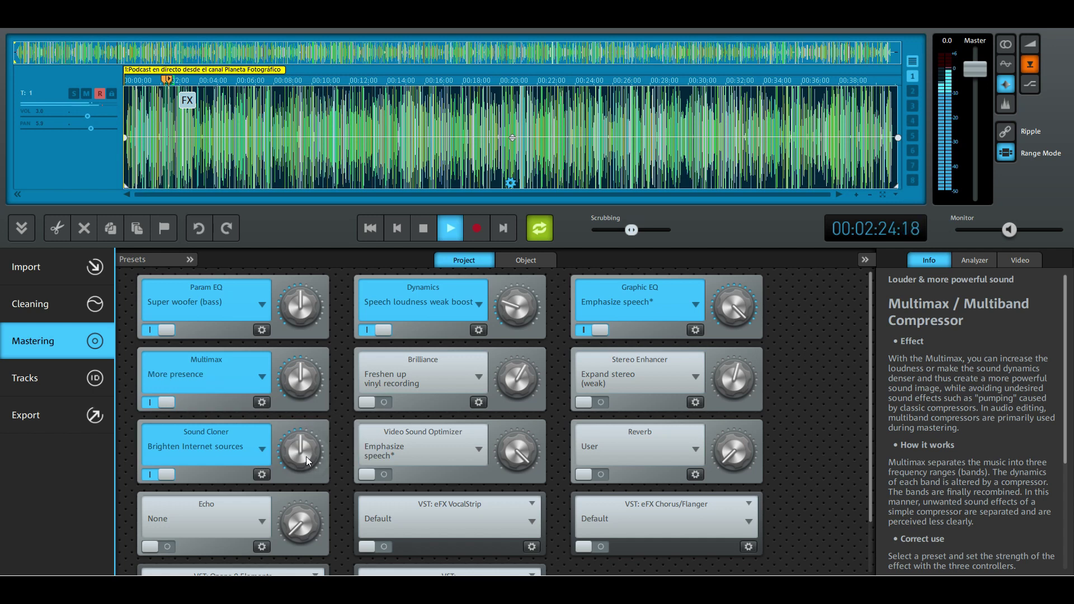
Step: Change the Sound Cloner effect to the "Optimize sound volume 1" preset
left_click(263, 450)
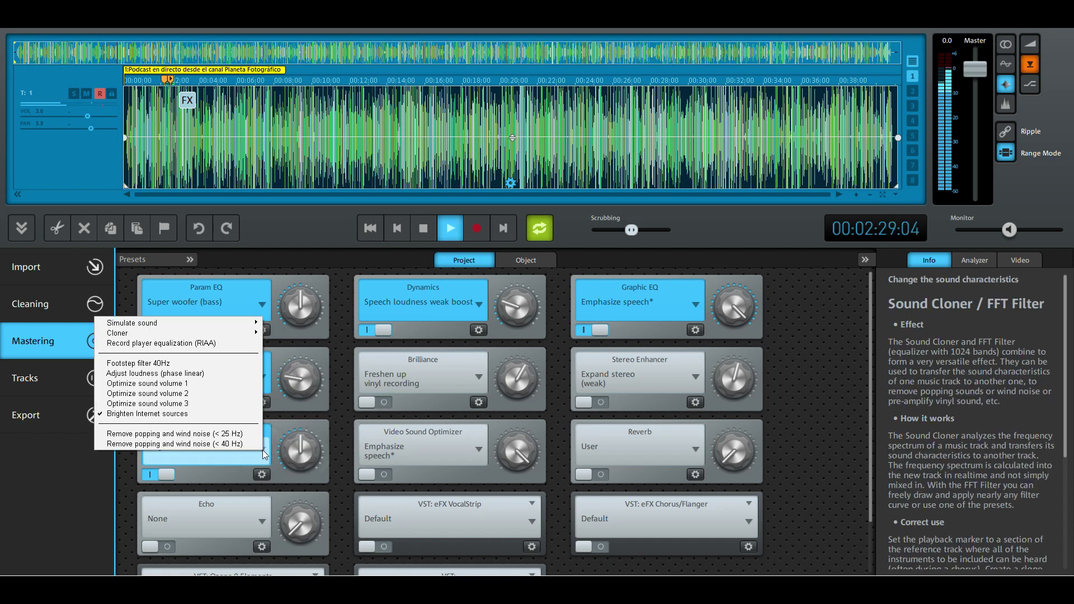
left_click(172, 383)
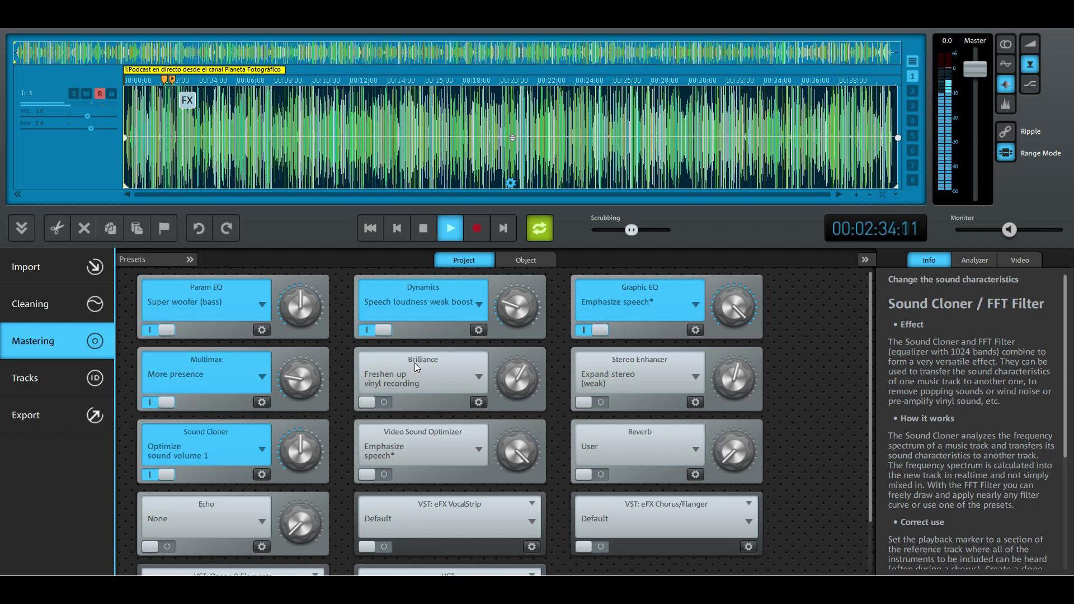
Step: Check the Dynamics presets without choosing one, and switch Dynamics off and on again to compare the sound
left_click(476, 302)
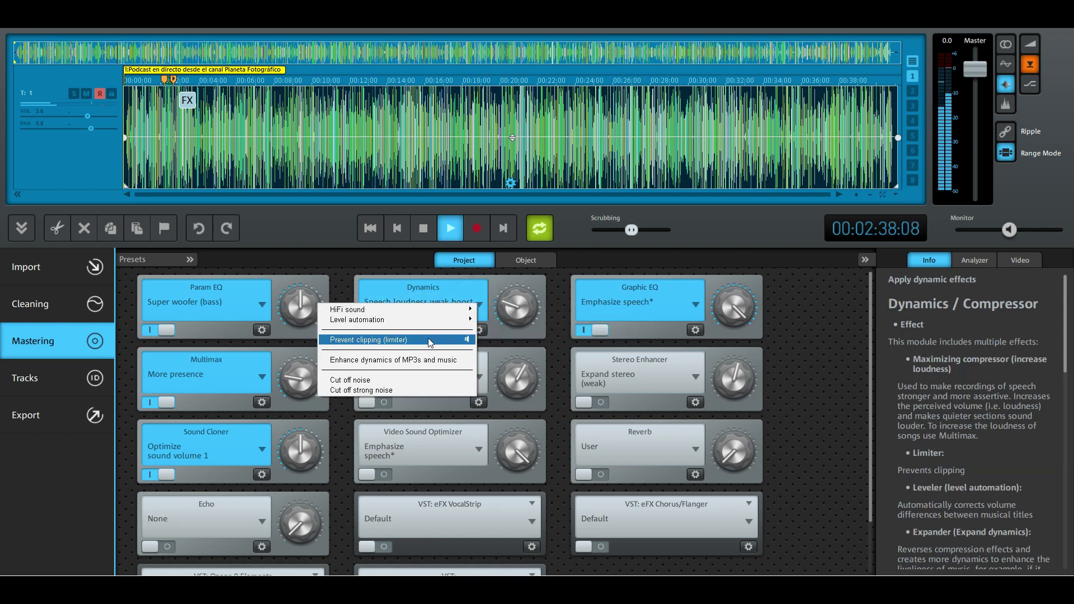
left_click(381, 268)
left_click(367, 330)
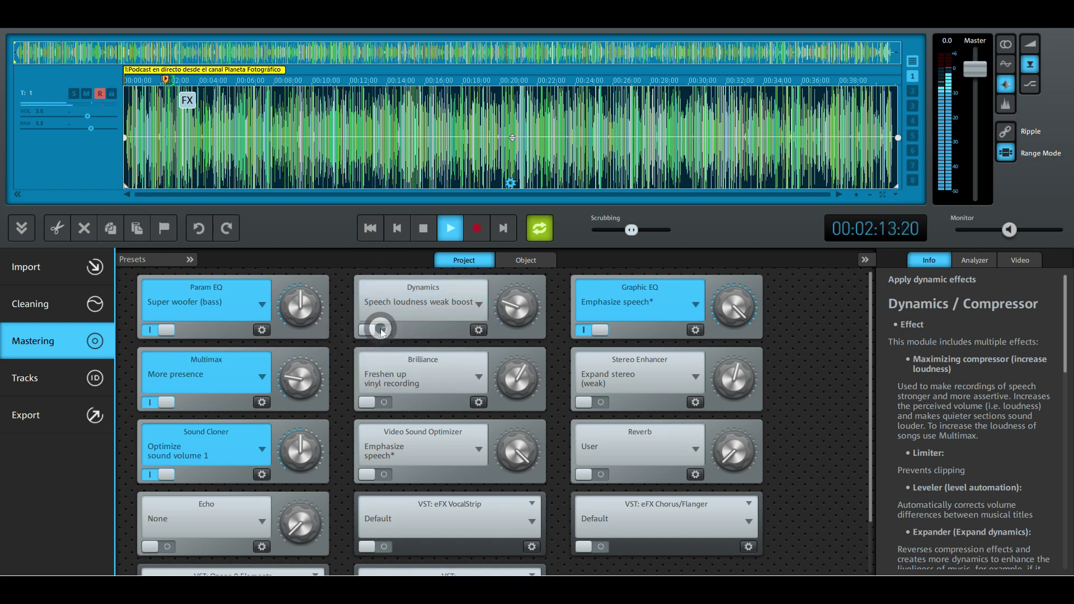
left_click(382, 330)
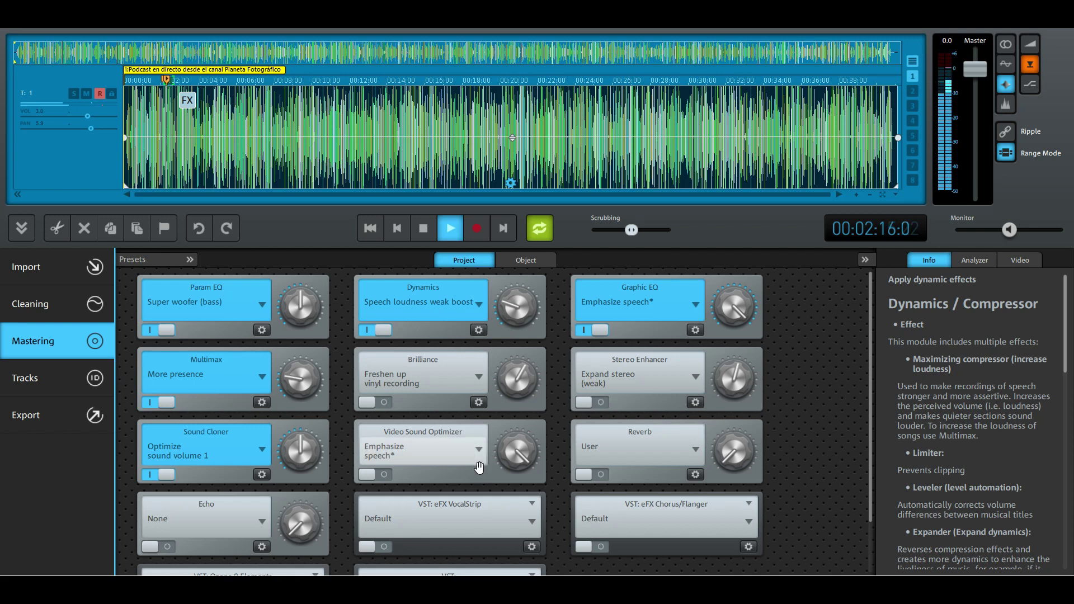
Step: Try the Video Sound Optimizer with its "Emphasize speech" preset during playback, switch it off again and stop playback
left_click(384, 478)
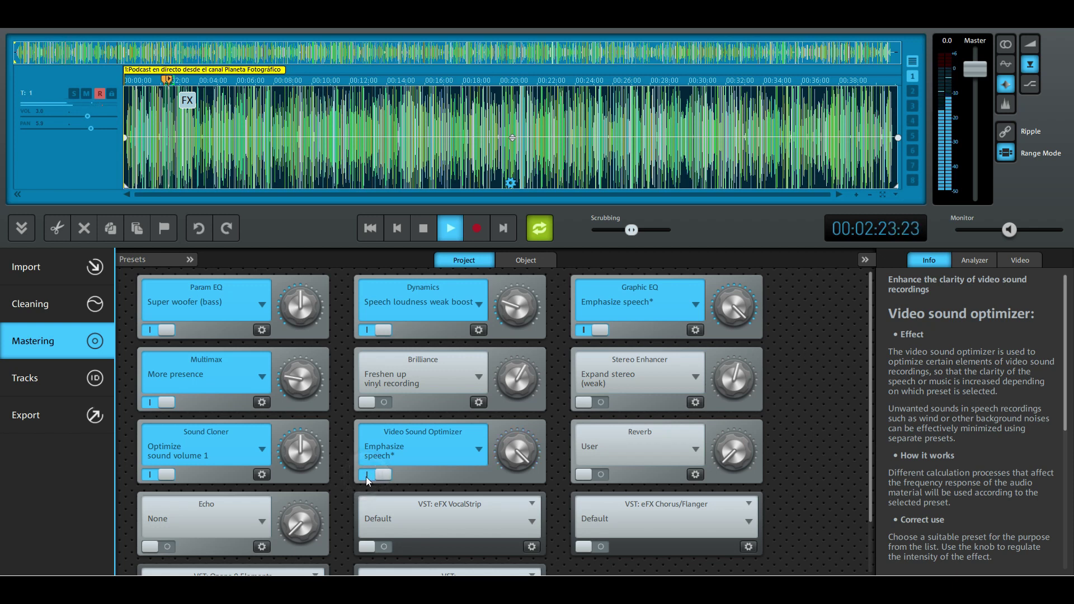
left_click(366, 477)
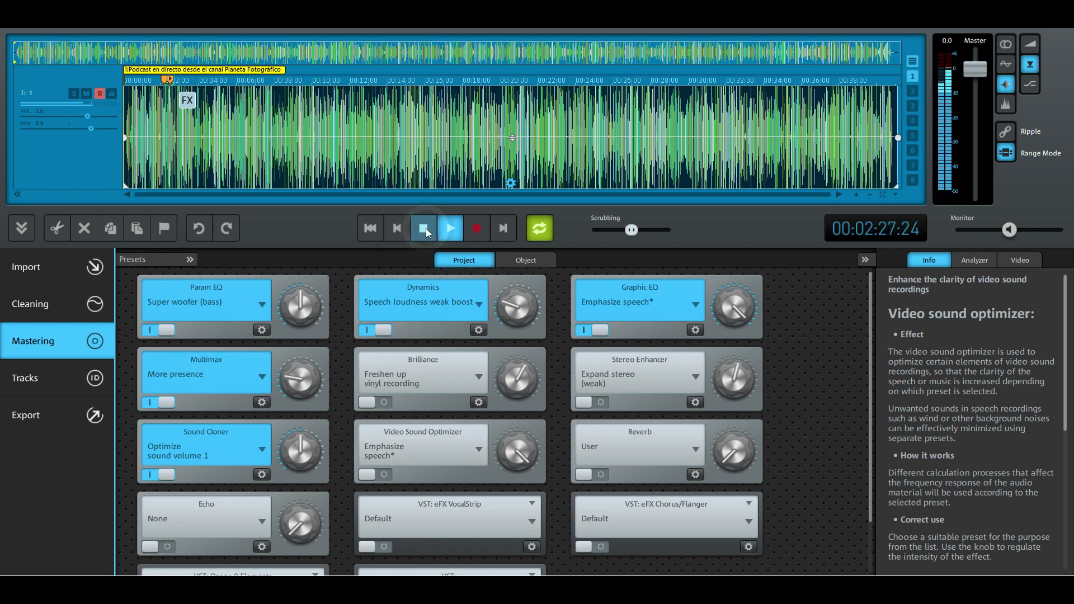
left_click(424, 228)
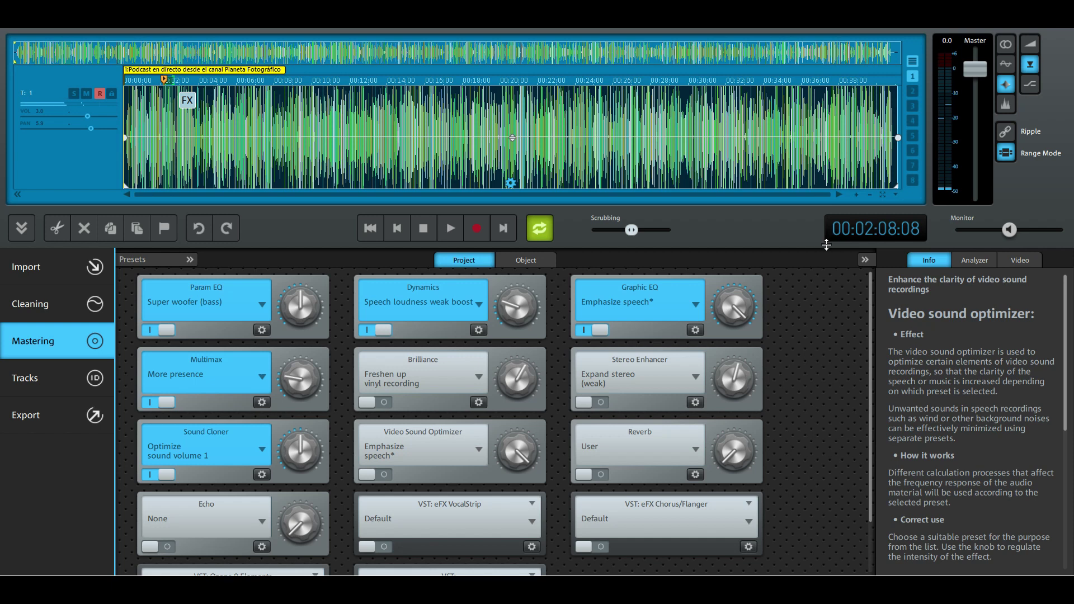
Step: Review the project's file export options and MP3 format settings for podcast-intro.mp3, and close them without exporting
left_click(34, 421)
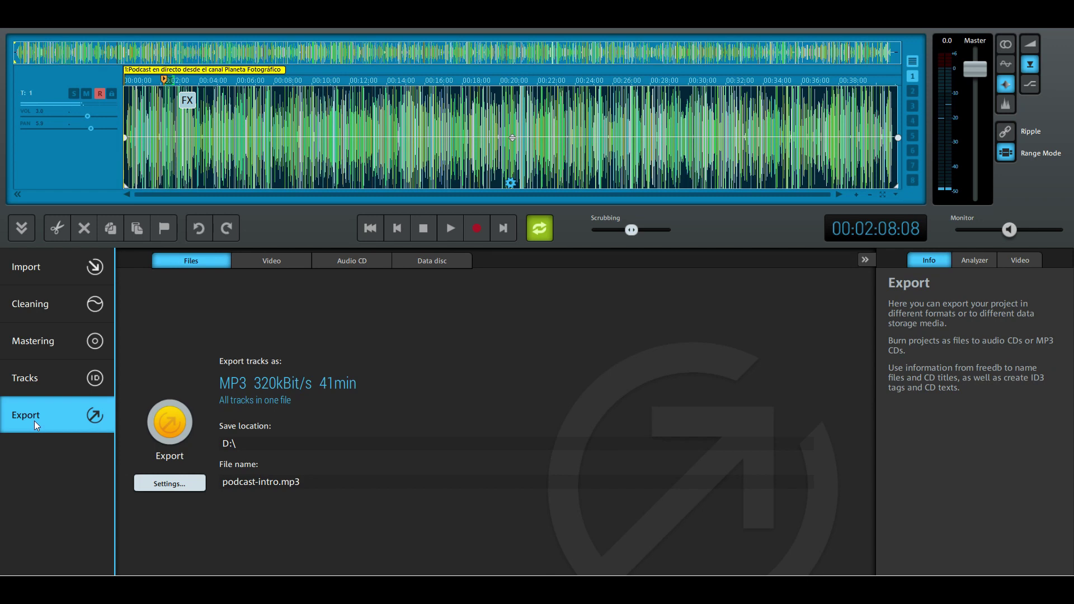
left_click(190, 485)
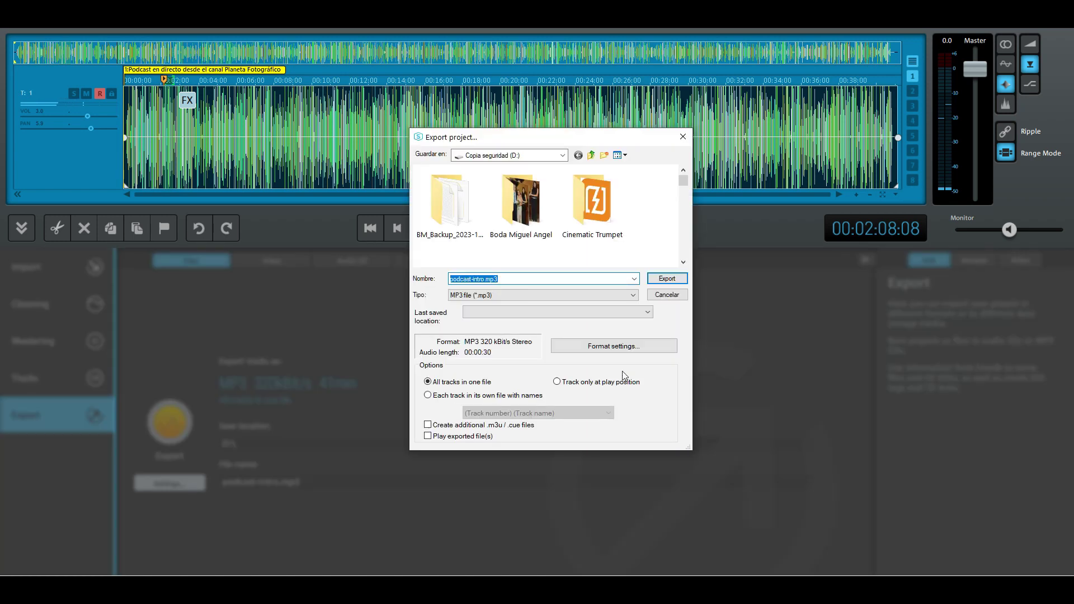
left_click(621, 349)
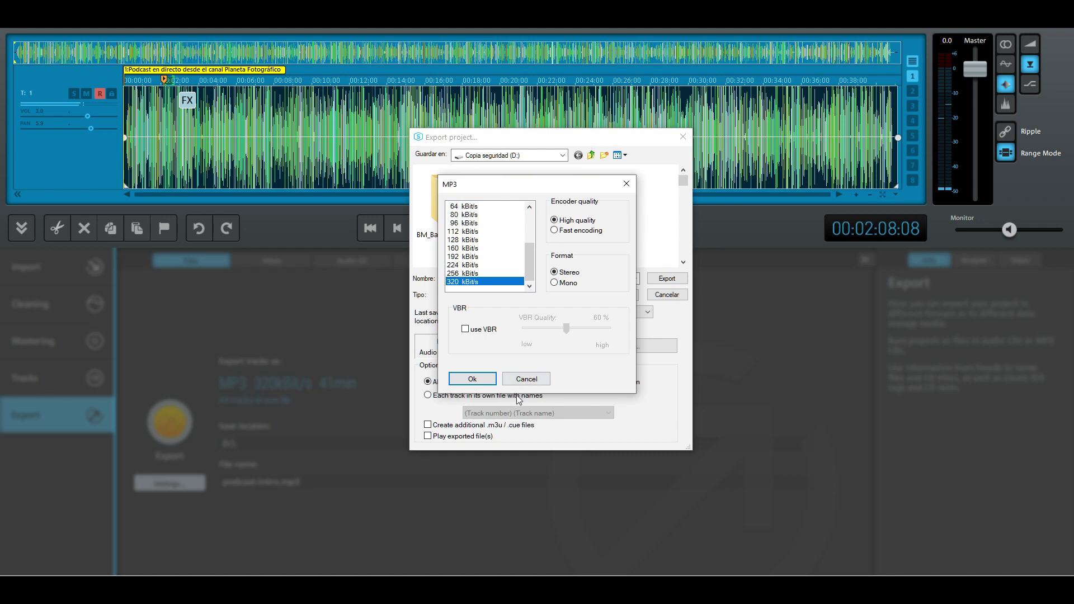
left_click(472, 378)
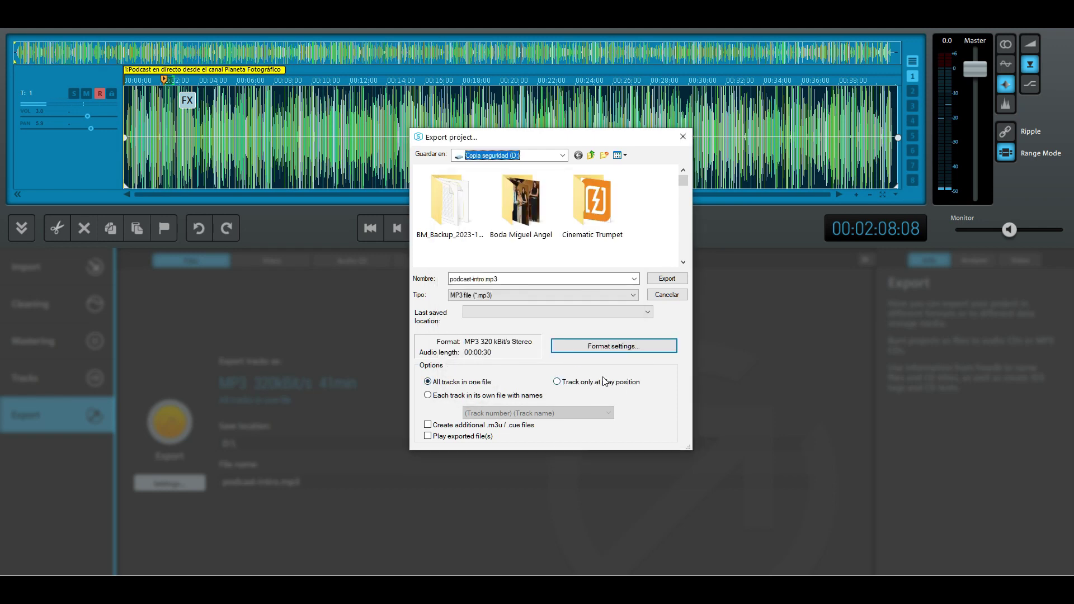
left_click(667, 296)
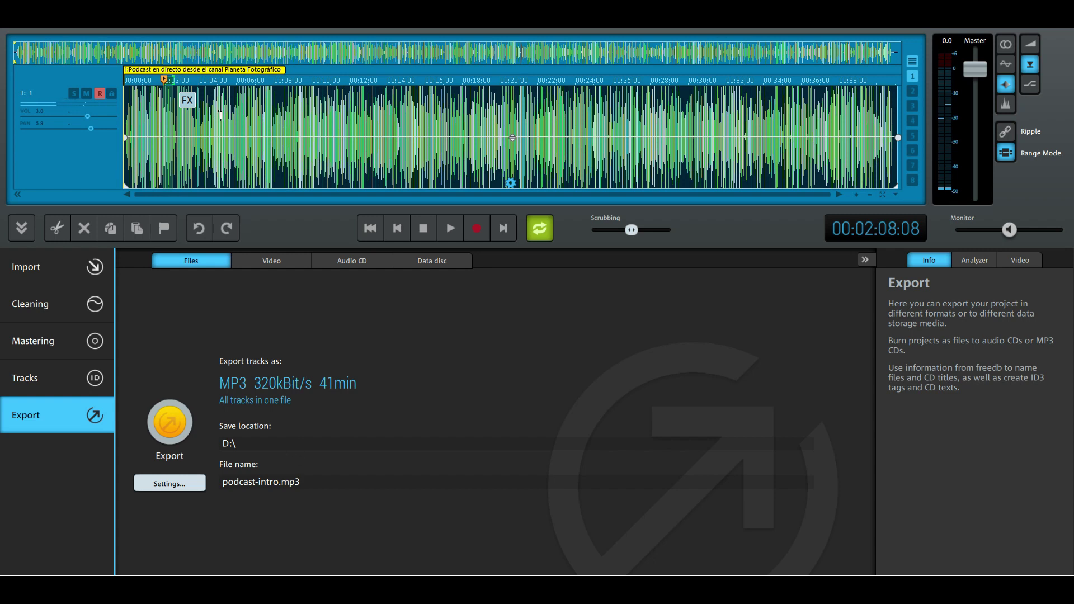
Step: Check which interface languages the program offers
left_click(191, 35)
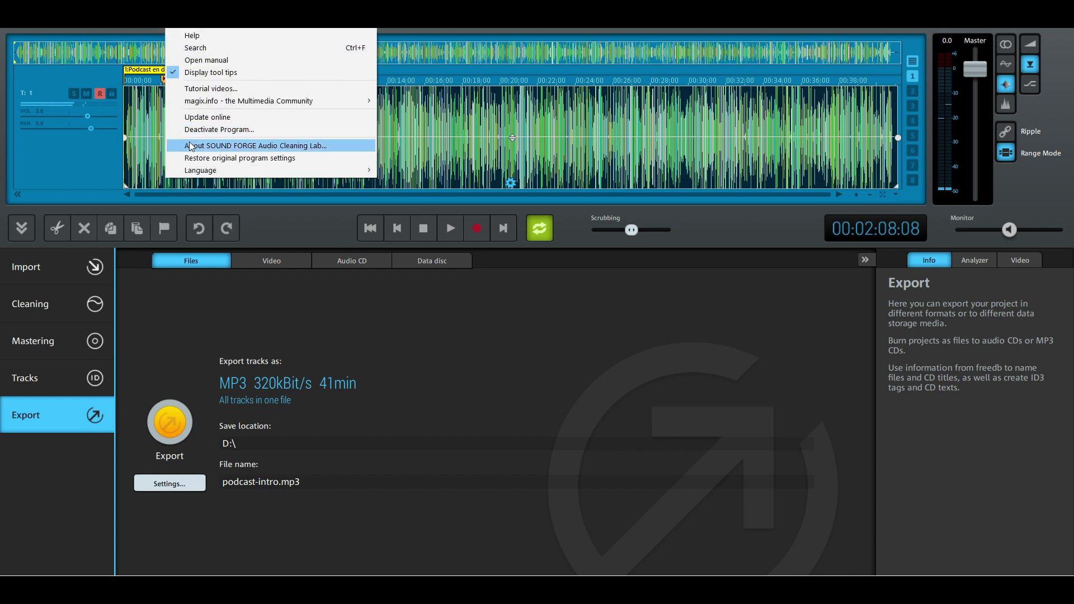
mouse_move(195, 171)
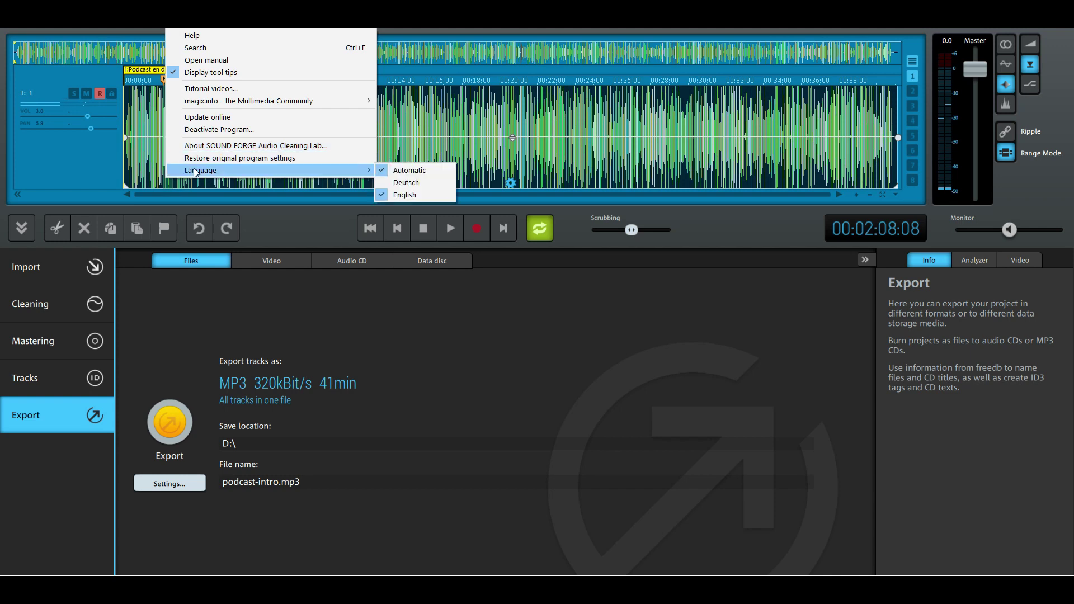